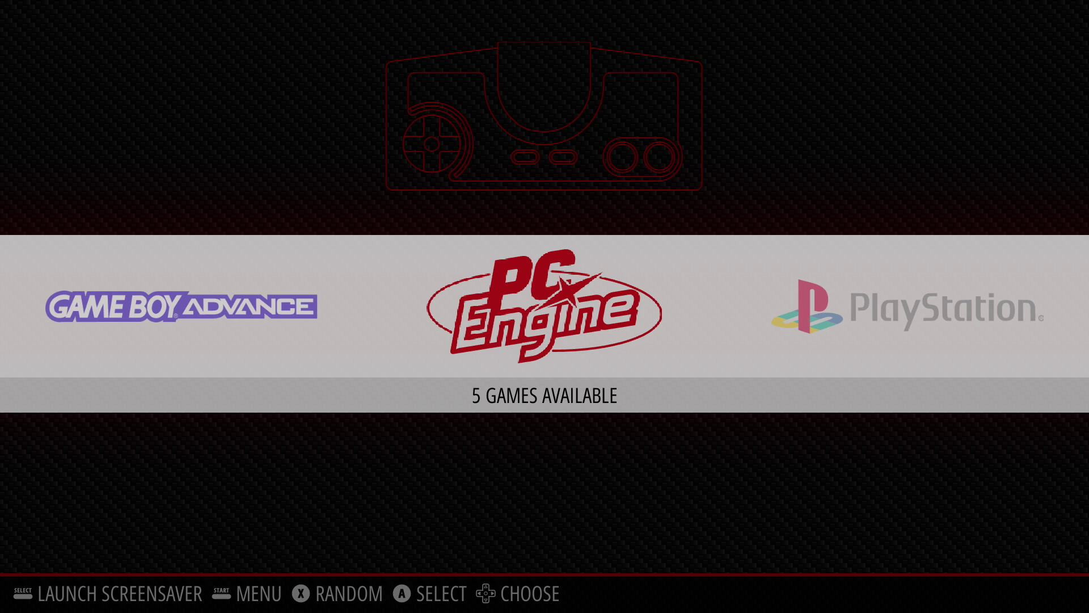
Browse the system carousel and scroll through the RetroPie configuration menu
key("Right")
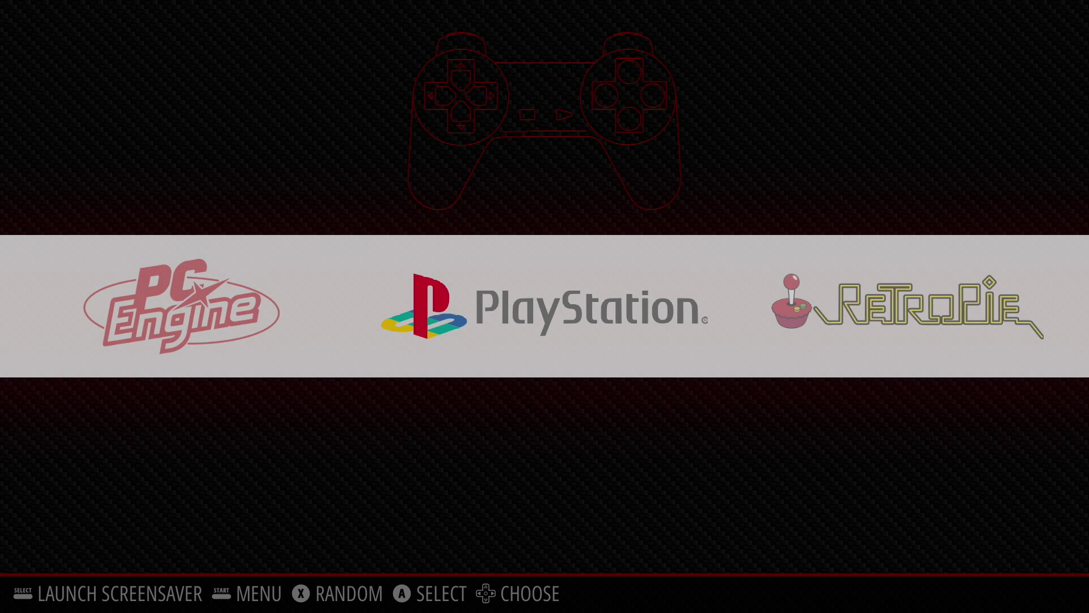
key("Right")
key("Right")
key("Left")
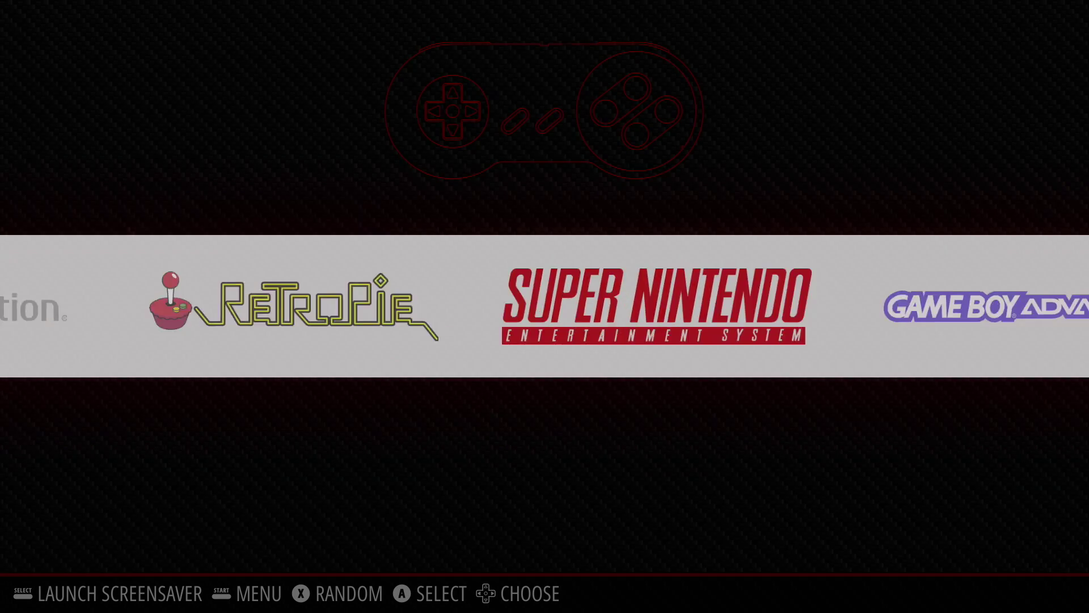
key("Return")
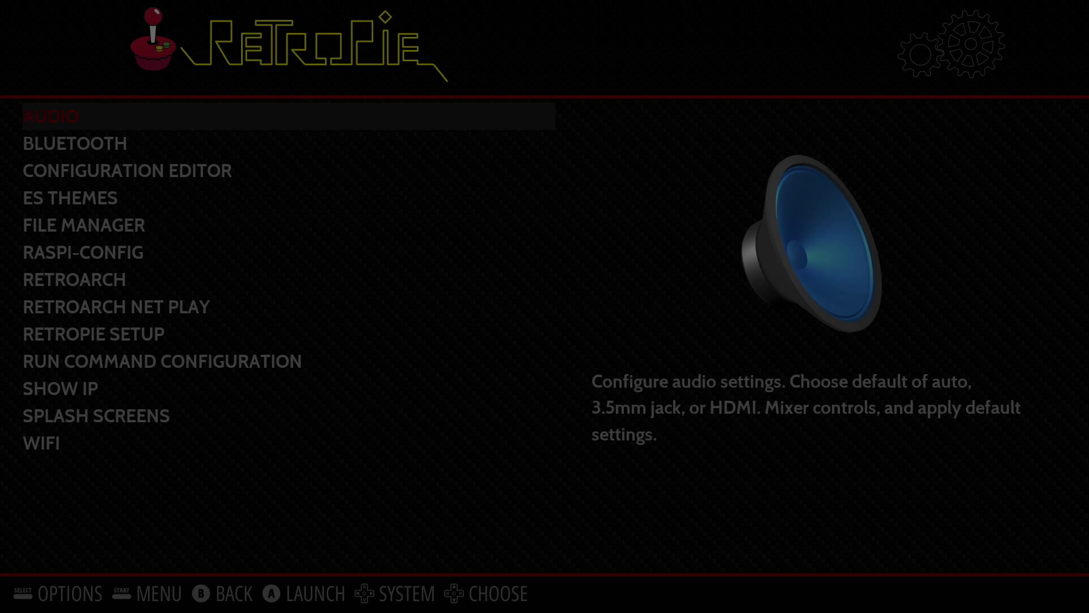
key("Down")
key("Down")
key("Down")
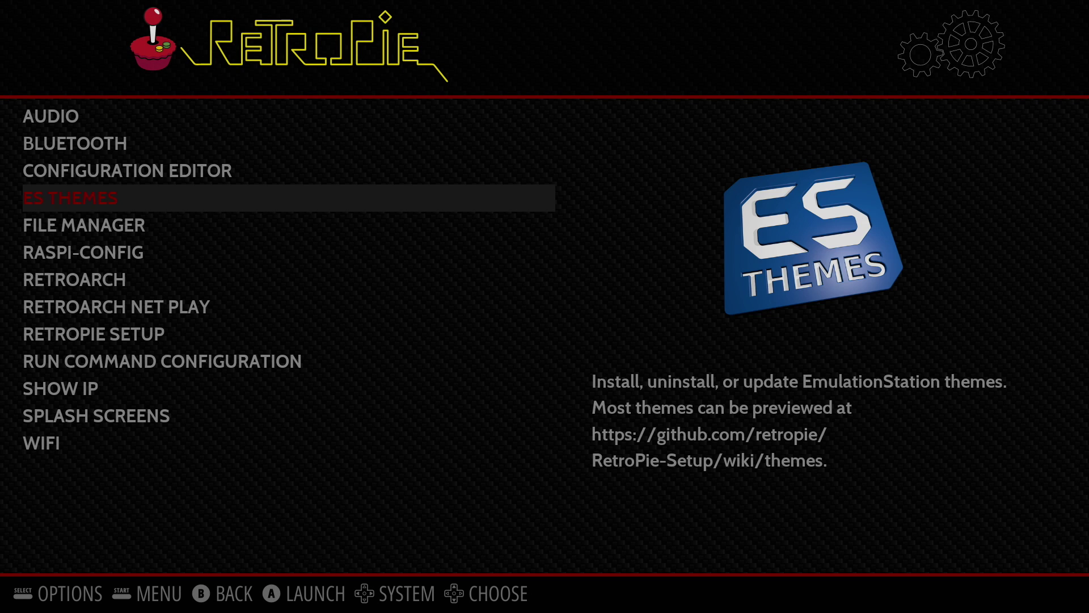
key("Down")
key("Down")
key("Down")
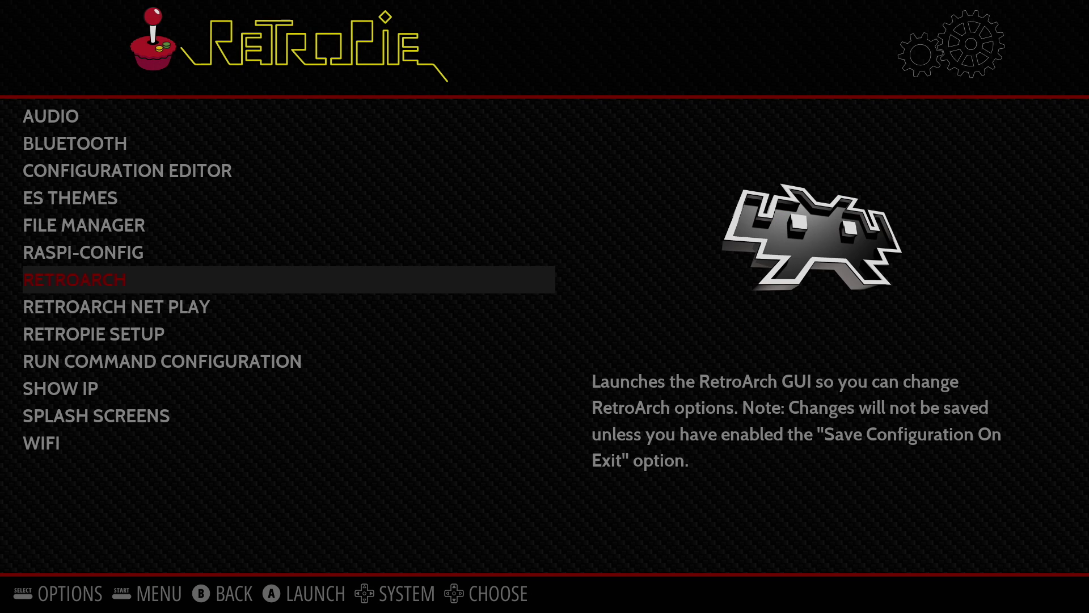
key("Down")
key("Down")
key("Down")
key("Down")
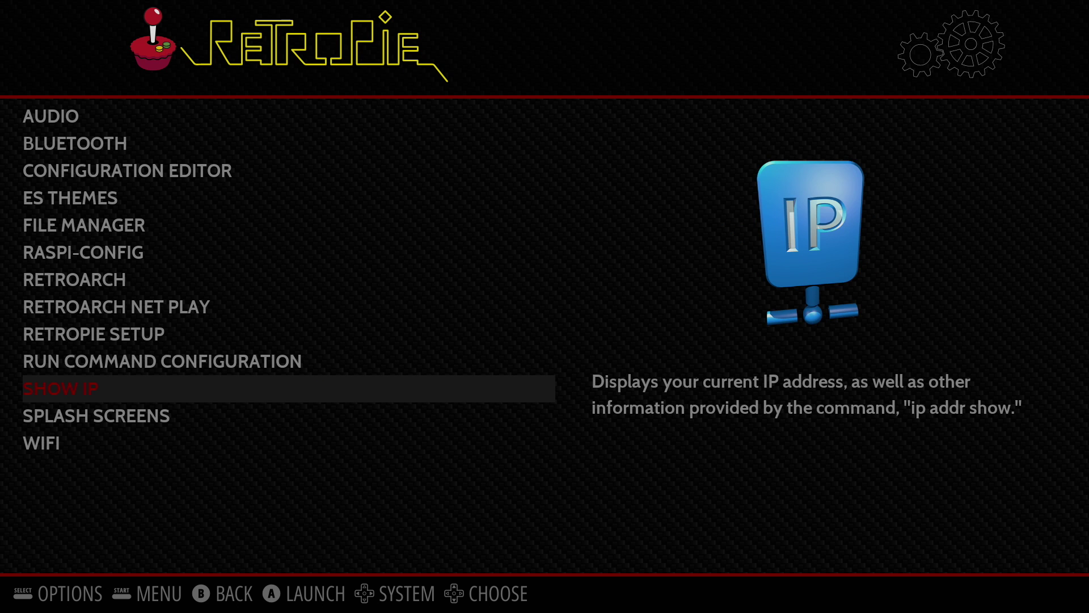
key("Down")
key("Down")
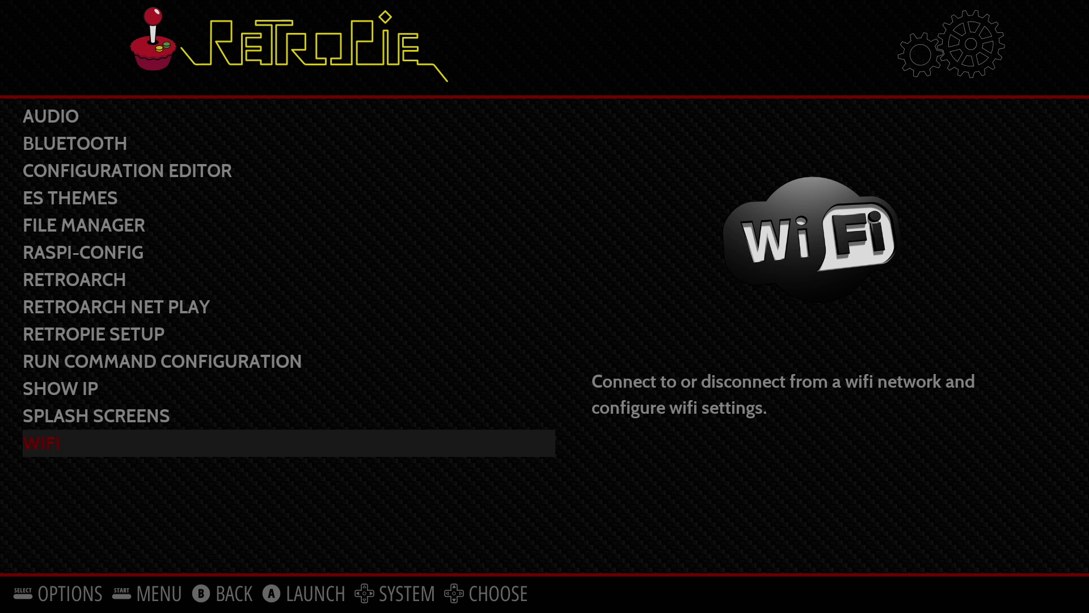
key("Escape")
Open the Super Nintendo game list and highlight Joe & Mac 2
key("Left")
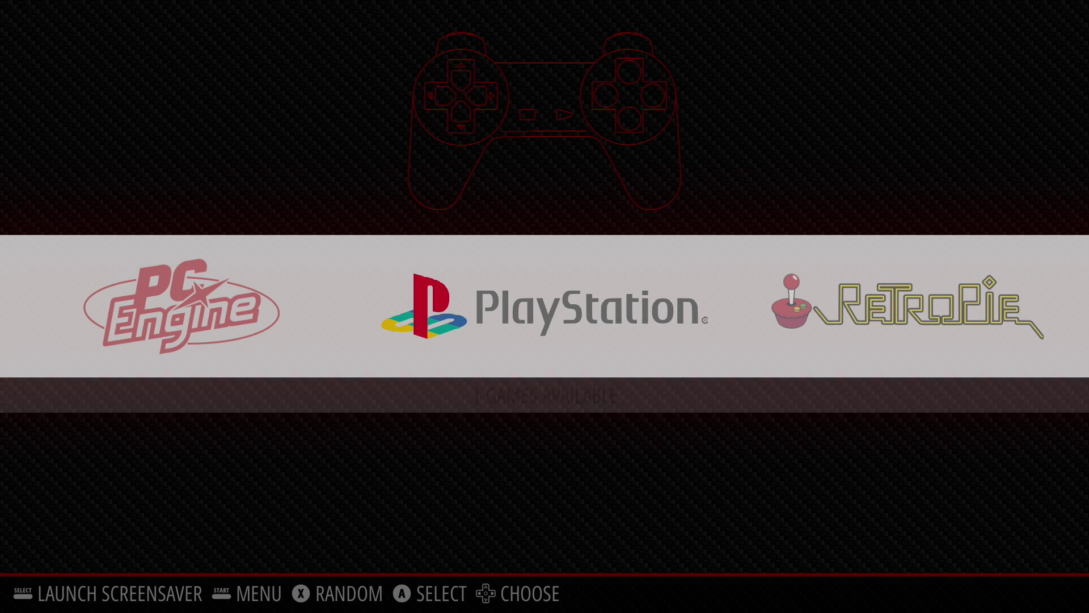
key("Left")
key("Left")
key("Right")
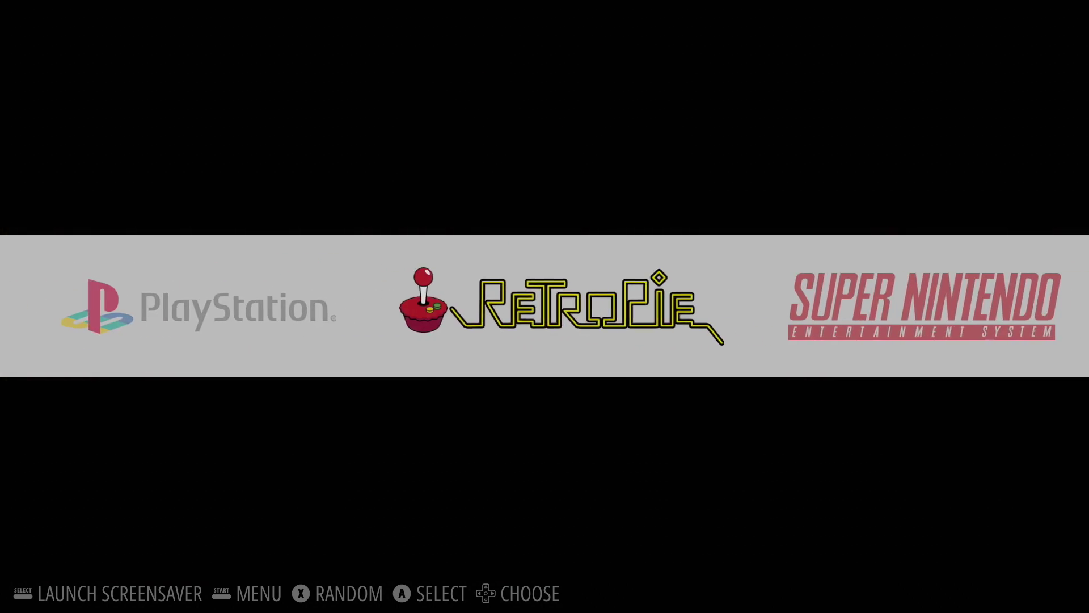
key("Right")
key("Return")
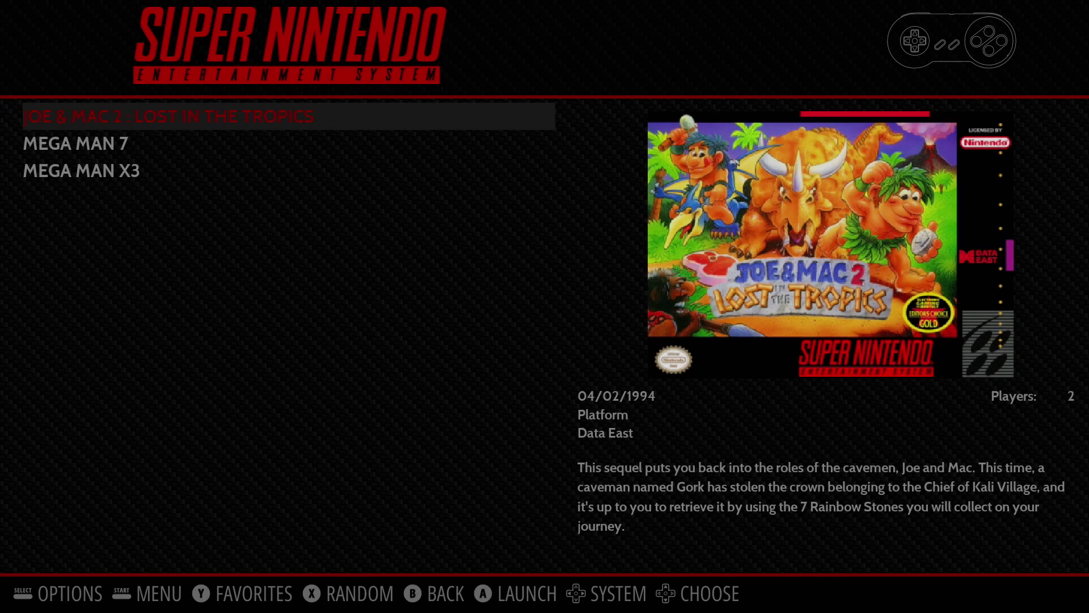
key("Down")
key("Down")
key("Up")
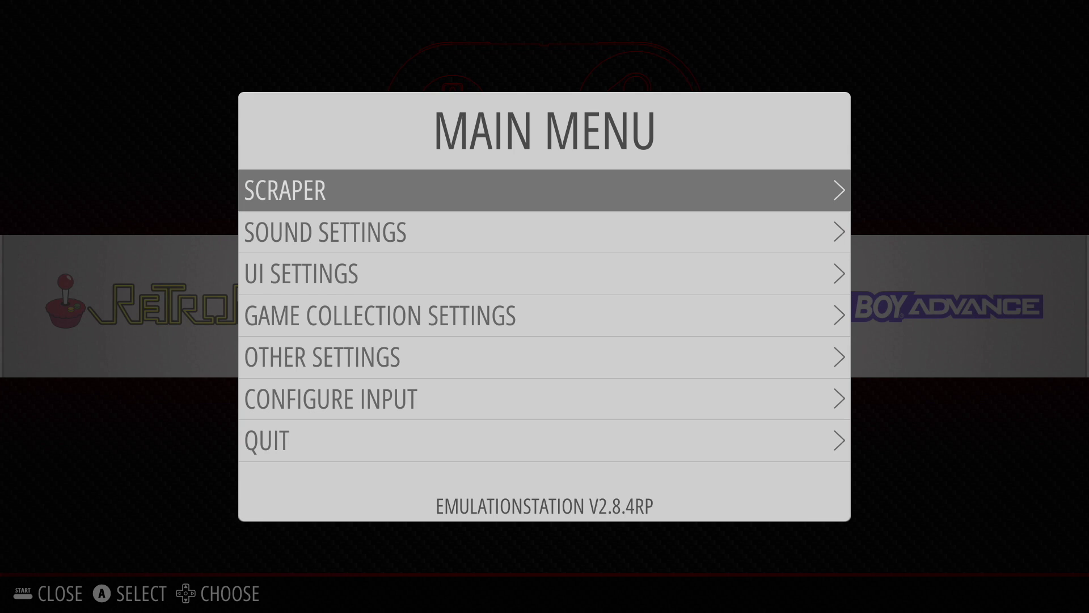
Quit EmulationStation to the desktop through the main menu's Quit option
key("Down")
key("Down")
key("Down")
key("Down")
key("Down")
key("Down")
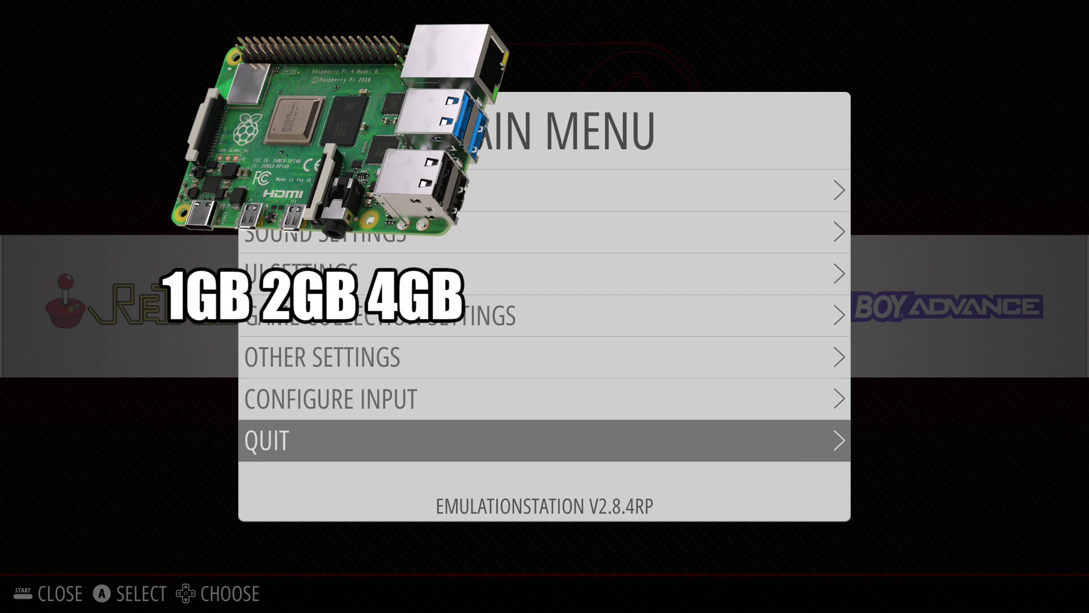
key("Return")
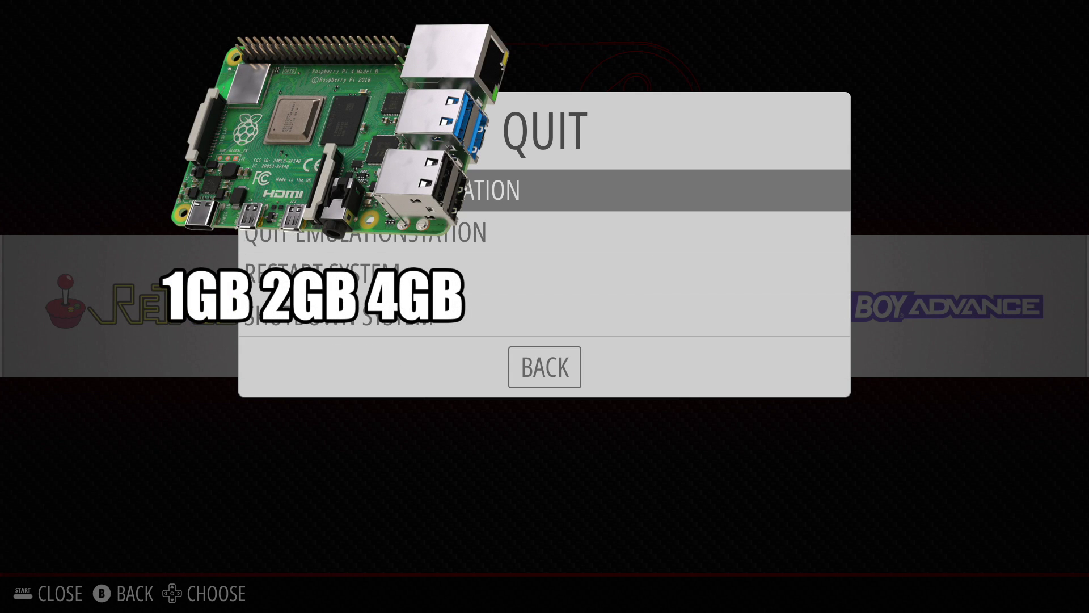
key("Down")
key("Return")
key("Return")
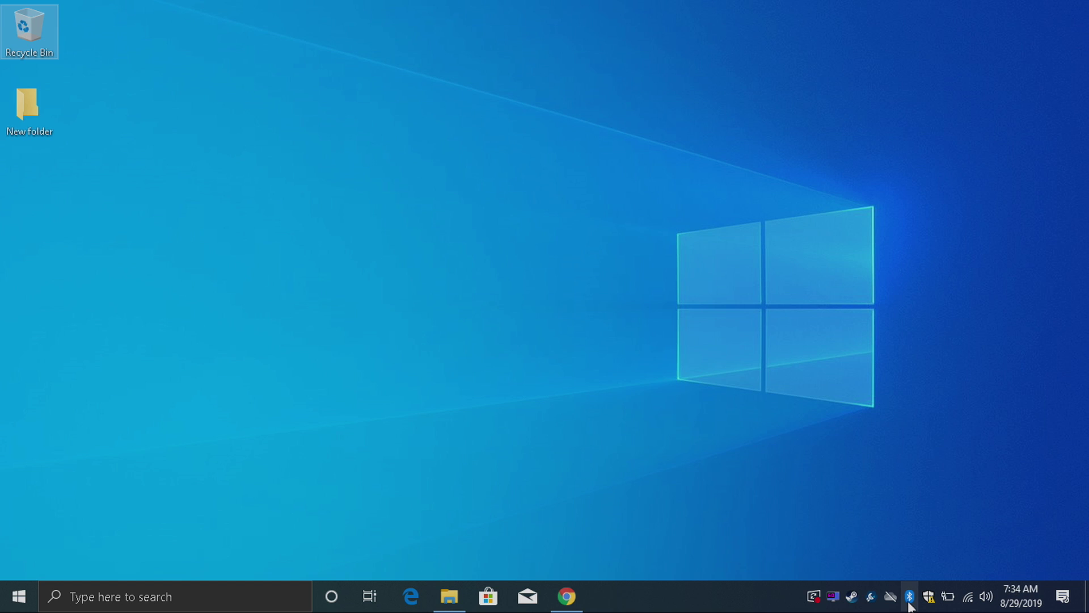
Download the Raspbian Buster with desktop ZIP in Chrome
left_click(574, 604)
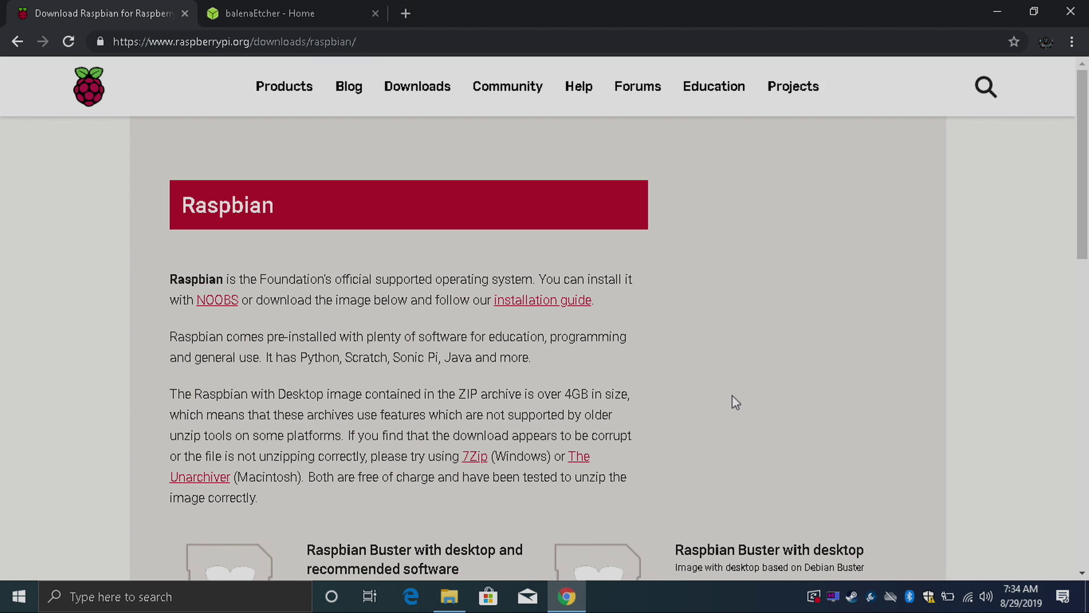
scroll(731, 396, "down", 4)
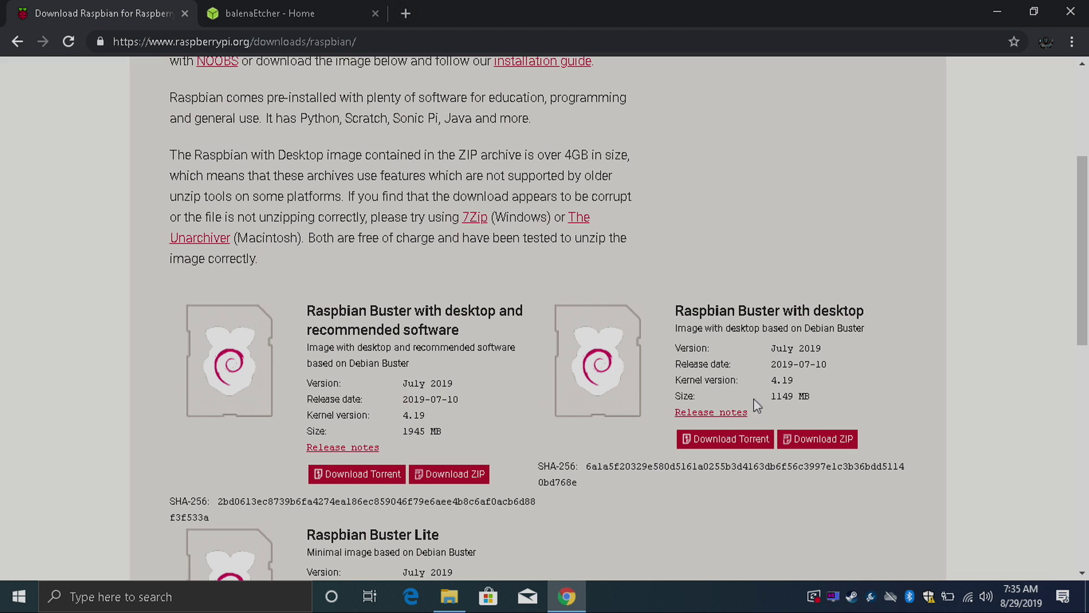
left_click(820, 438)
Download balenaEtcher for Windows from its download page
left_click(339, 4)
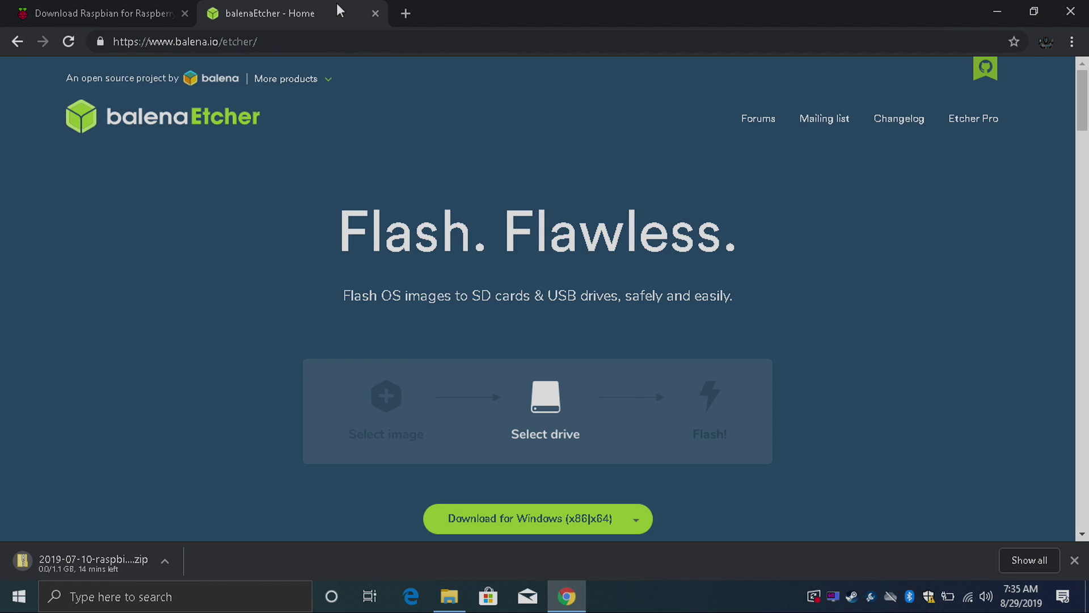
scroll(404, 294, "down", 3)
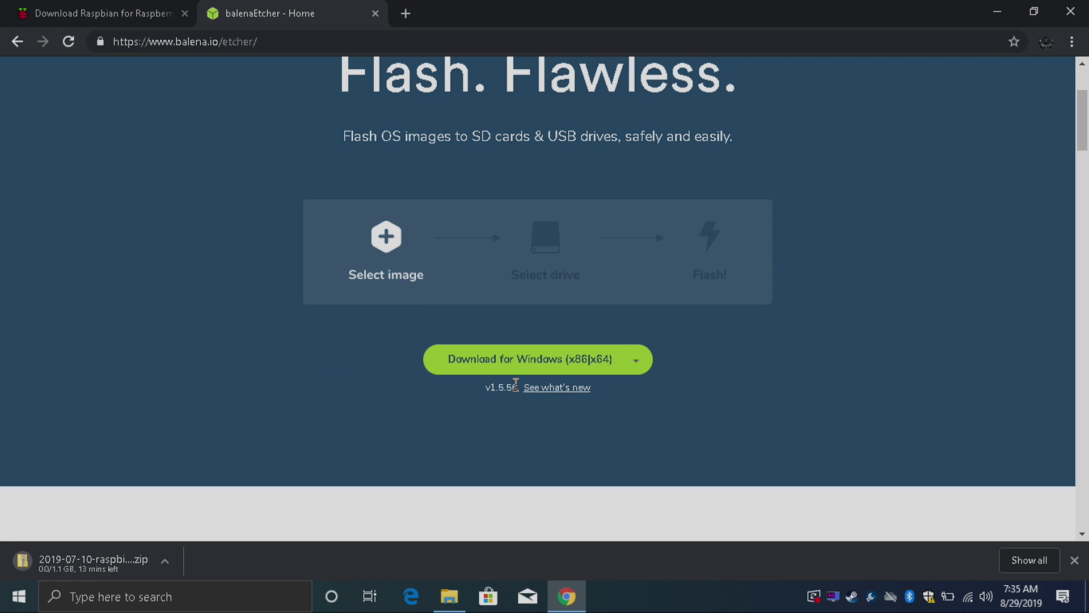
left_click(638, 364)
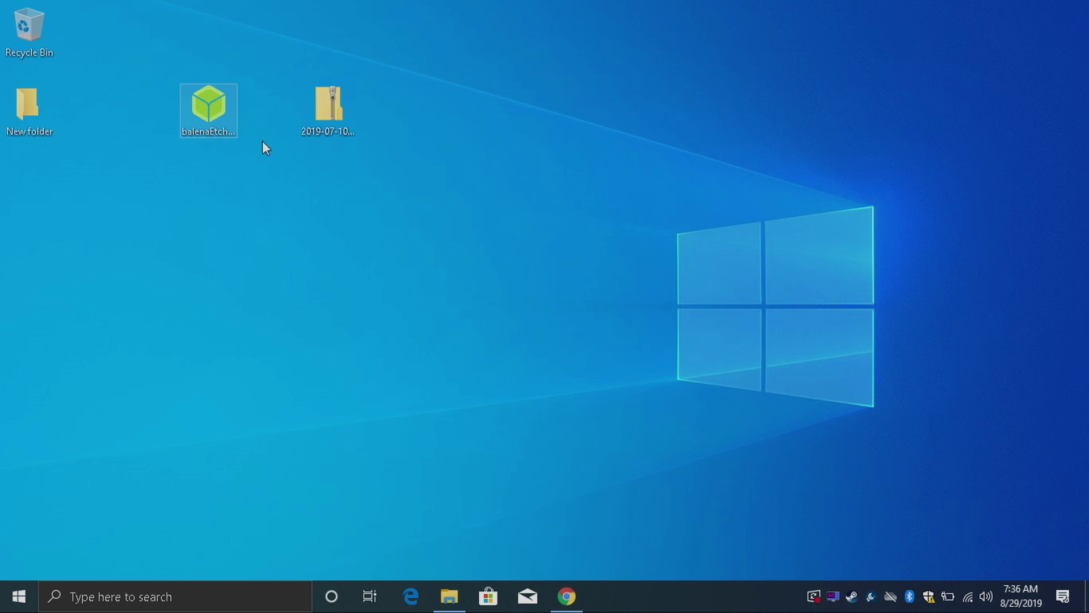
Launch balenaEtcher from its desktop icon, with the 63.99 GB USB card detected as target
left_click(315, 146)
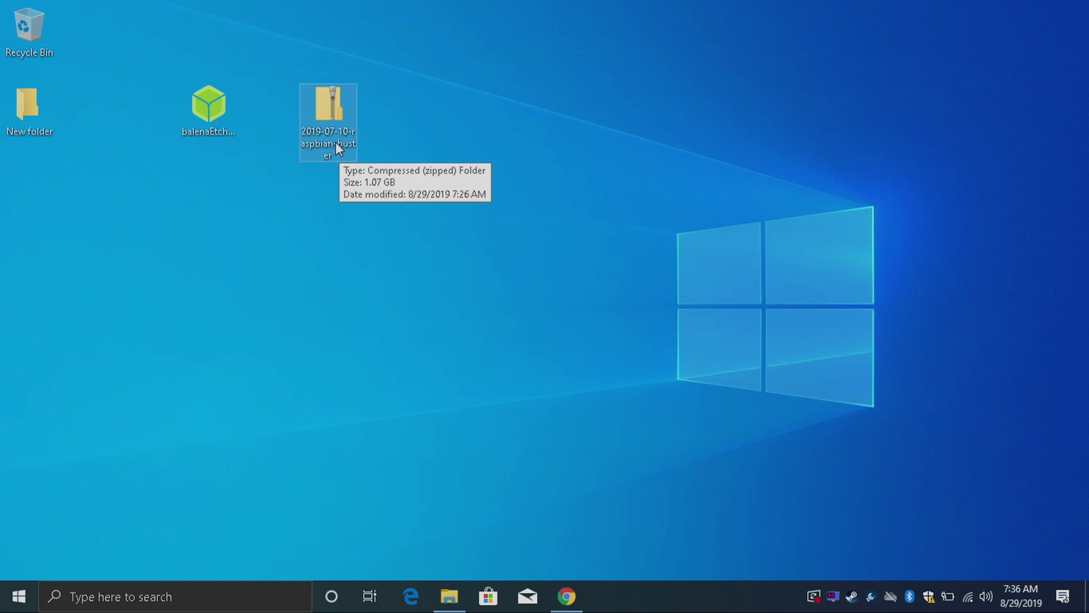
double_click(222, 113)
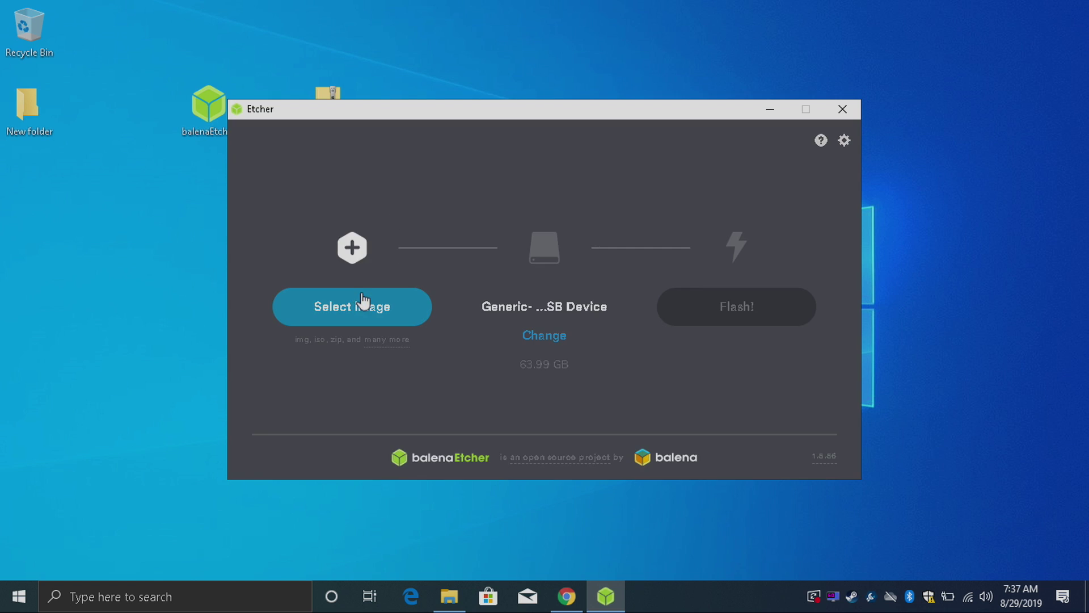
Flash the Raspbian zip from the Desktop onto the SD card target
left_click(363, 305)
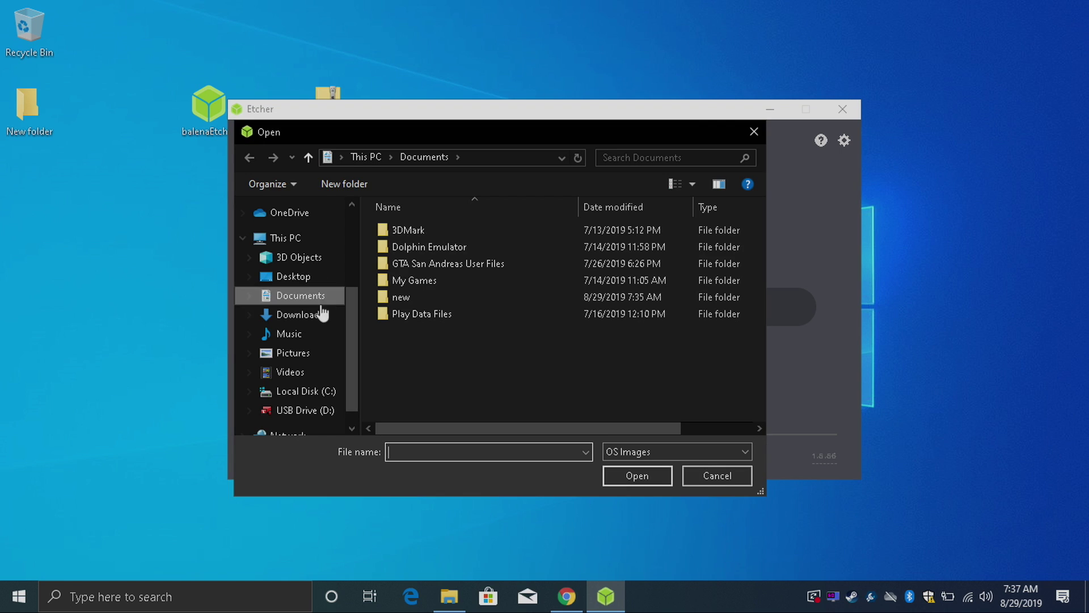
left_click(296, 283)
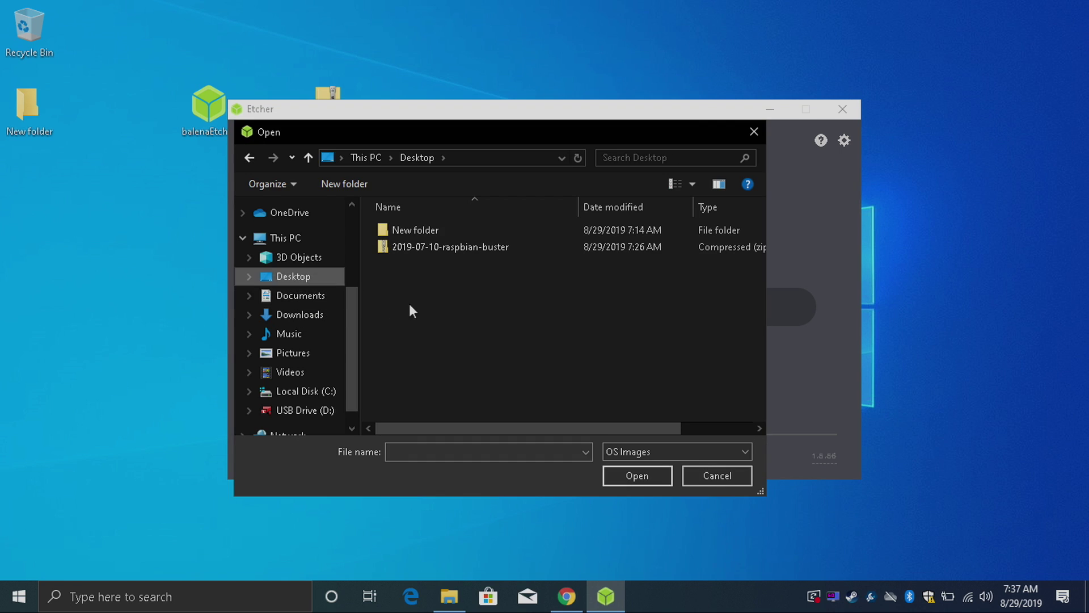
double_click(517, 247)
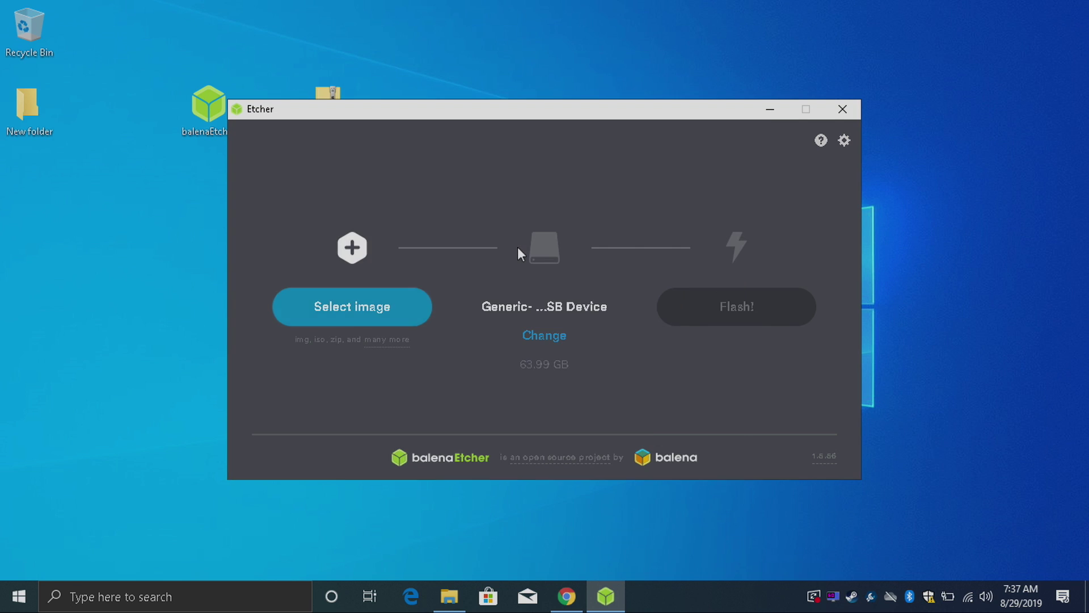
left_click(534, 336)
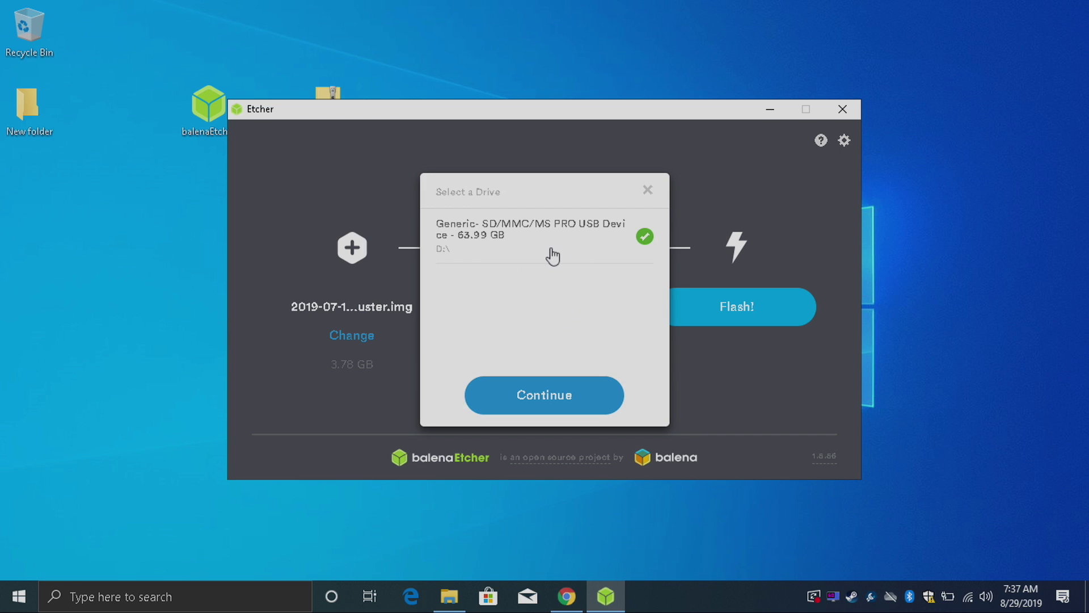
left_click(567, 392)
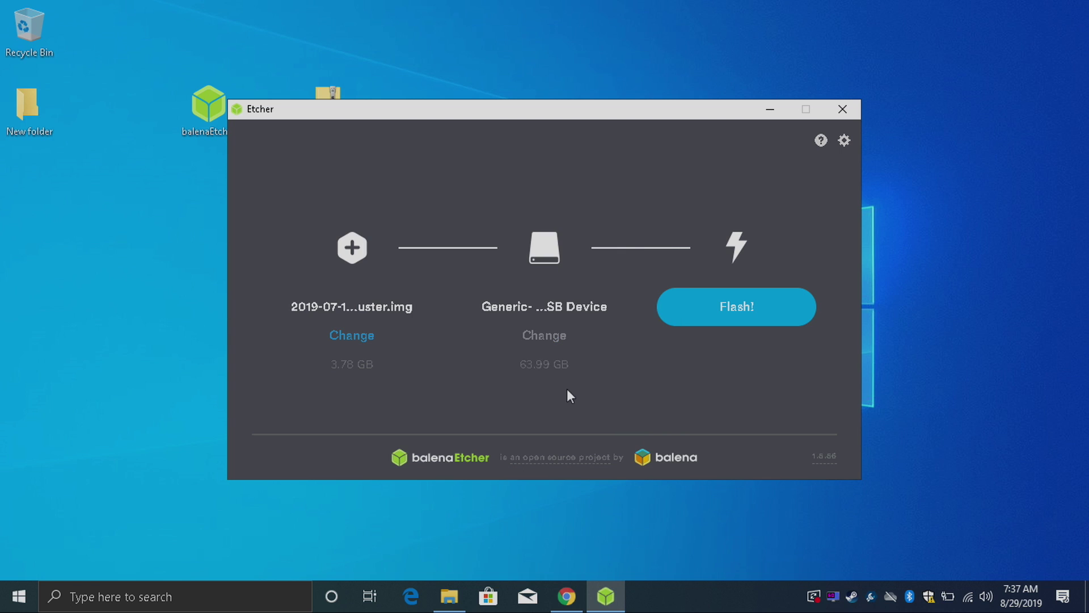
left_click(716, 318)
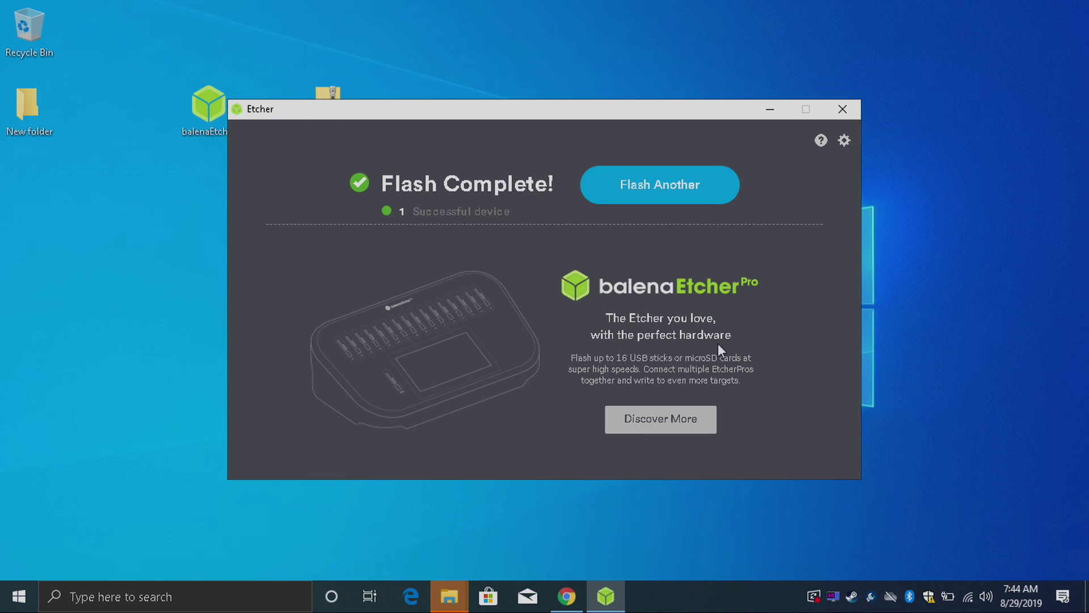
Close Etcher and cancel the prompt to format drive E:
left_click(842, 110)
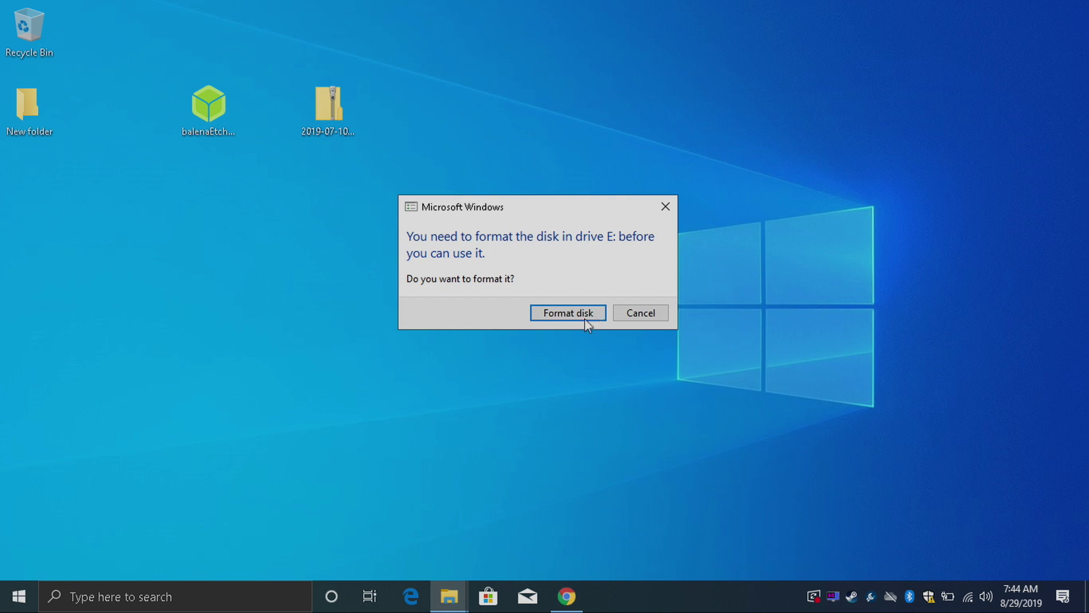
left_click(637, 313)
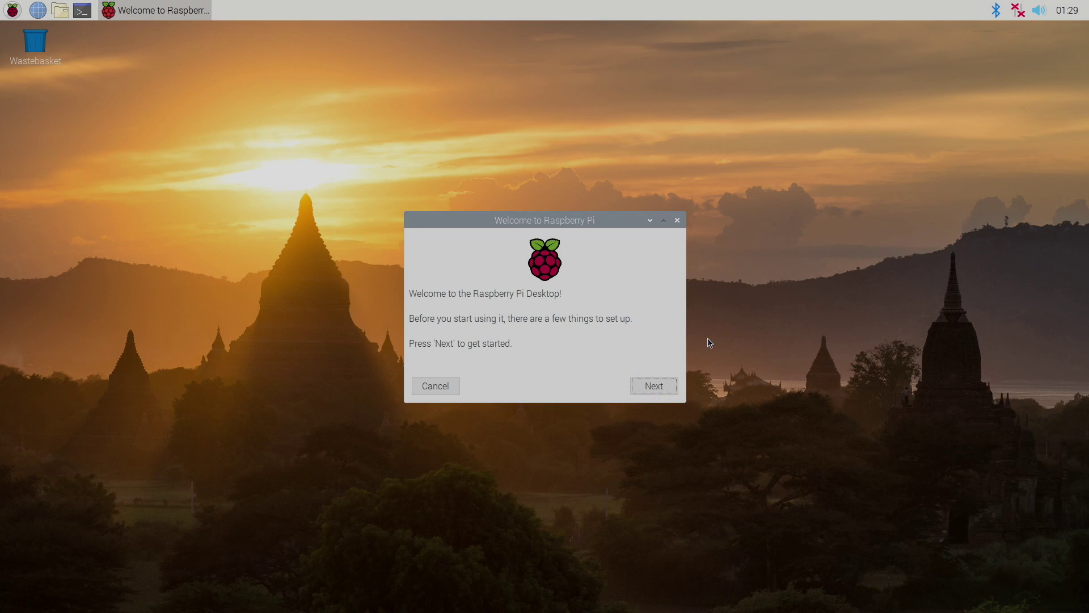
Set the country to United States with English language and US keyboard
left_click(656, 387)
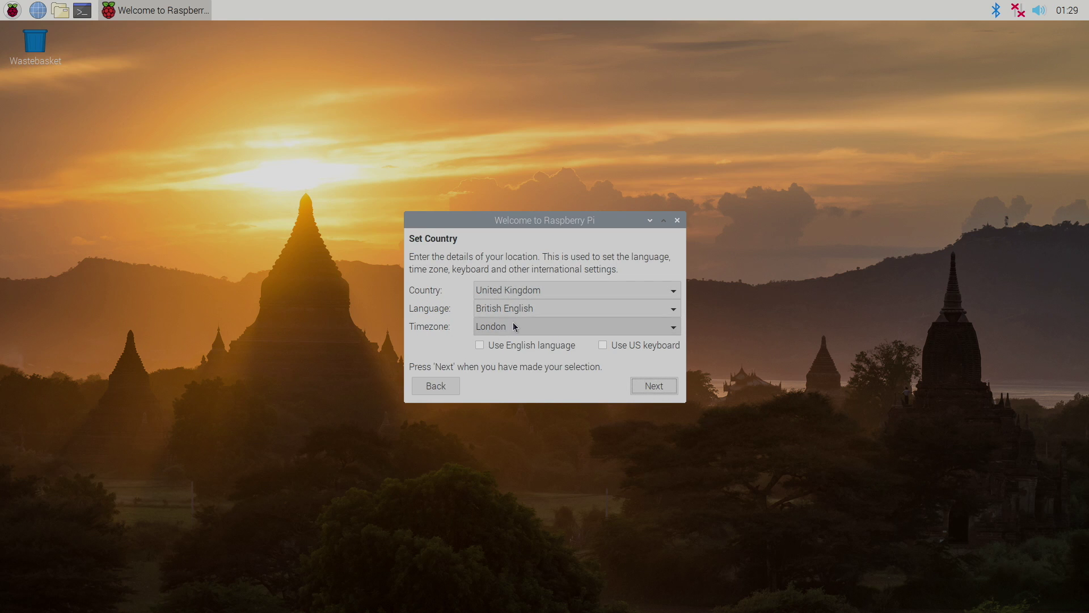
left_click(490, 347)
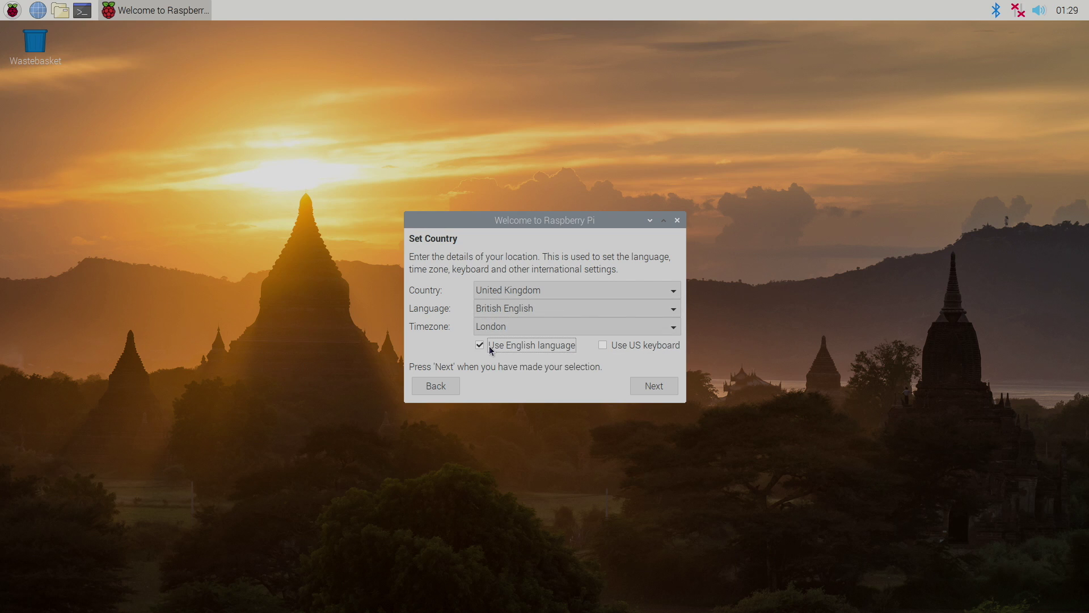
left_click(627, 345)
left_click(502, 308)
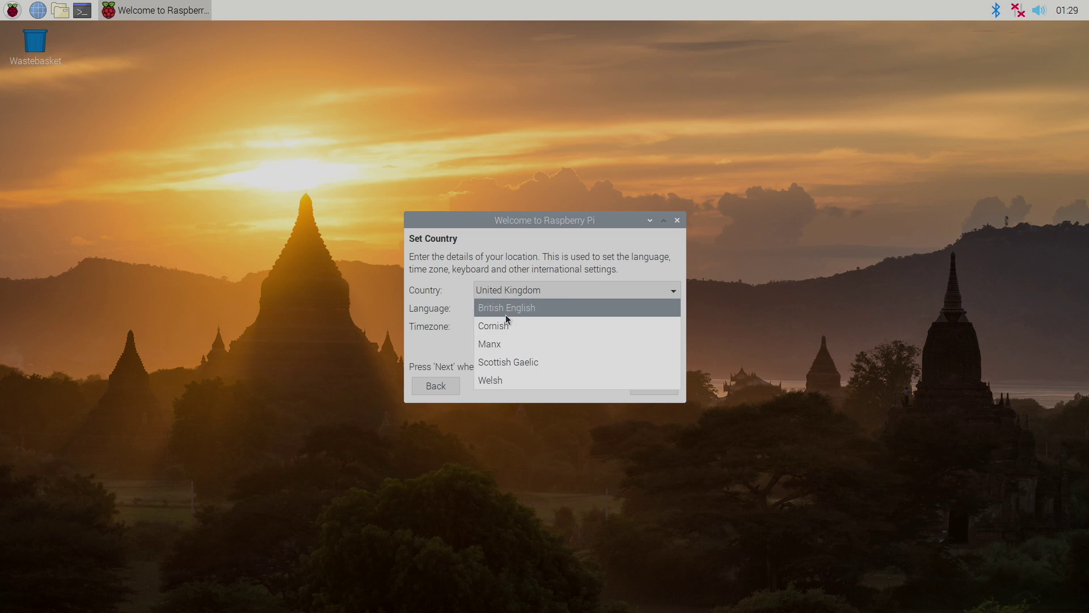
left_click(505, 312)
left_click(510, 293)
left_click(520, 310)
left_click(654, 386)
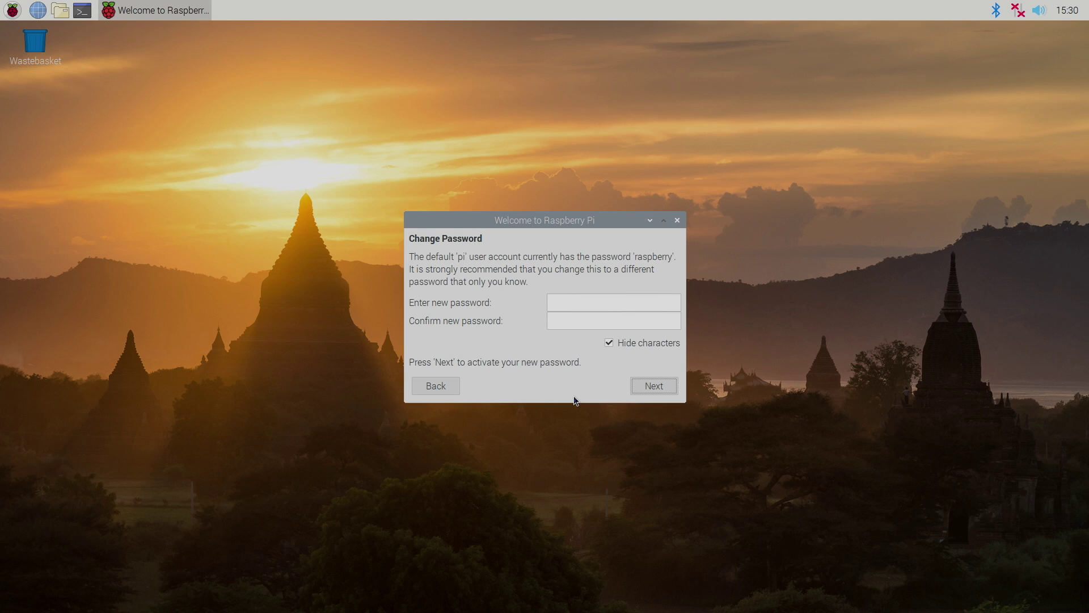
Keep the current password, connect to WiFi, skip updates, and close the wizard
left_click(659, 385)
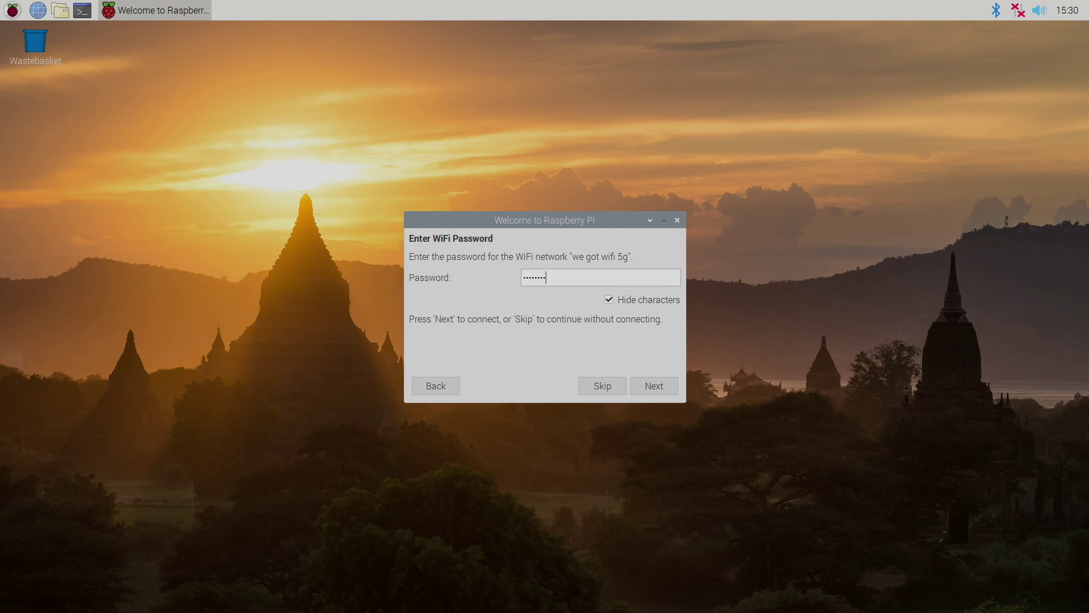
key("Return")
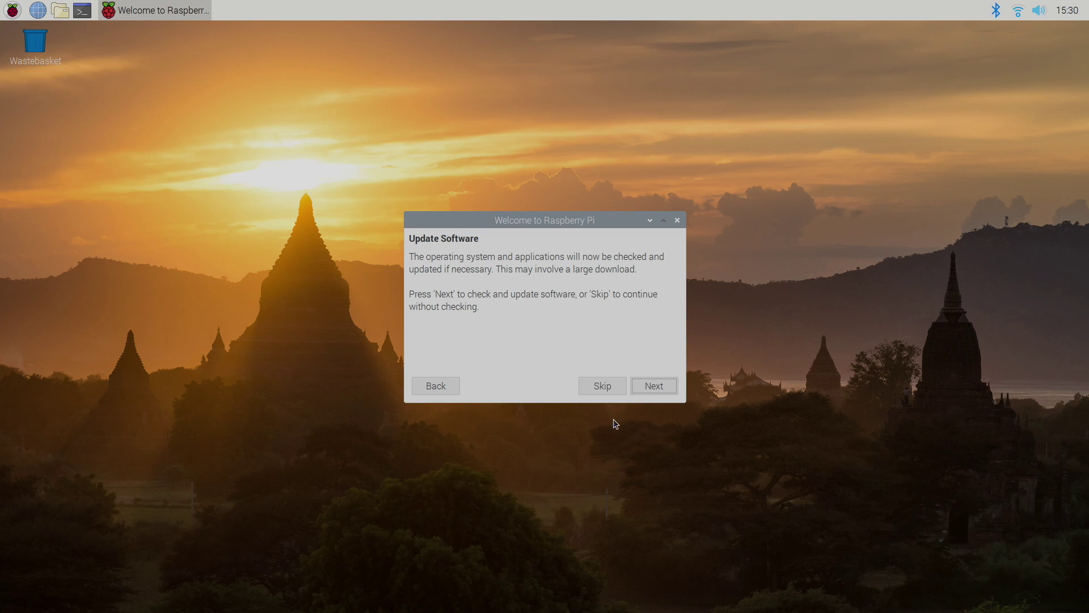
left_click(611, 389)
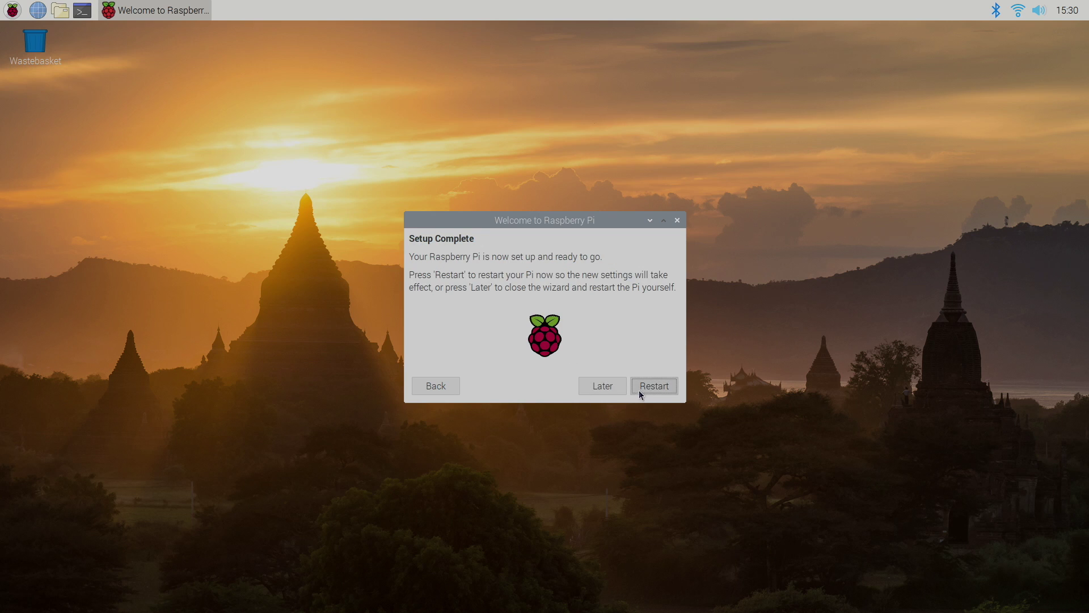
left_click(612, 391)
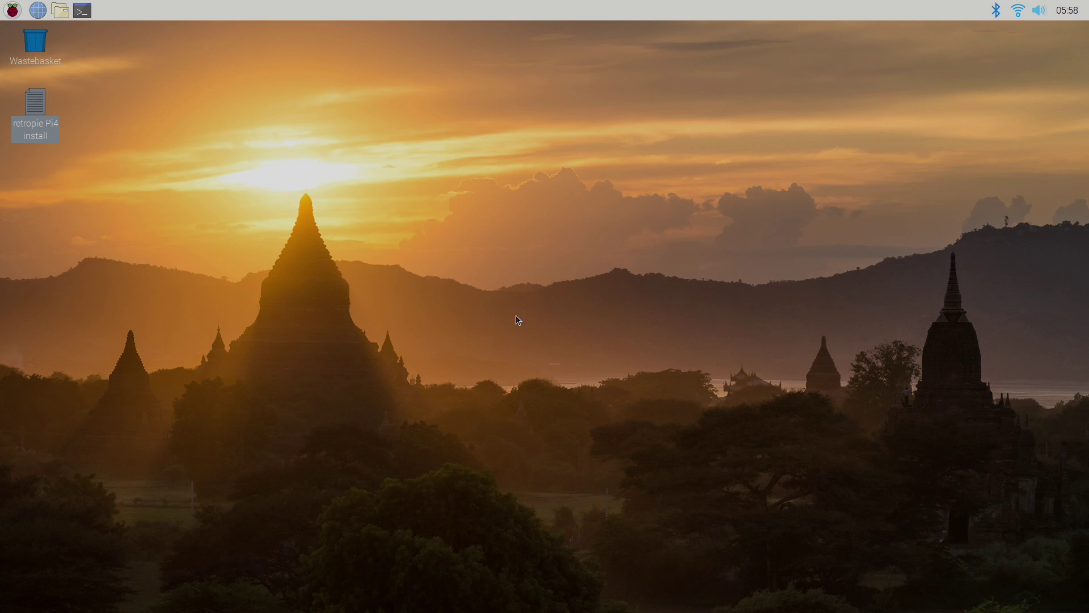
Open the 'retropie Pi4 install' notes in Mousepad and move the window left
double_click(32, 109)
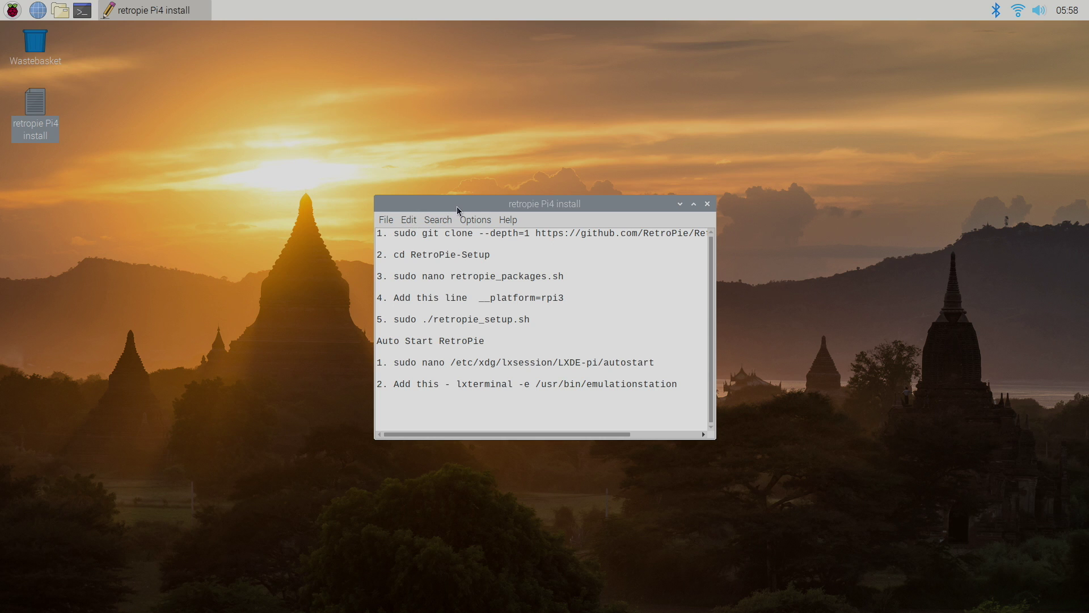
left_click_drag(458, 203, 107, 185)
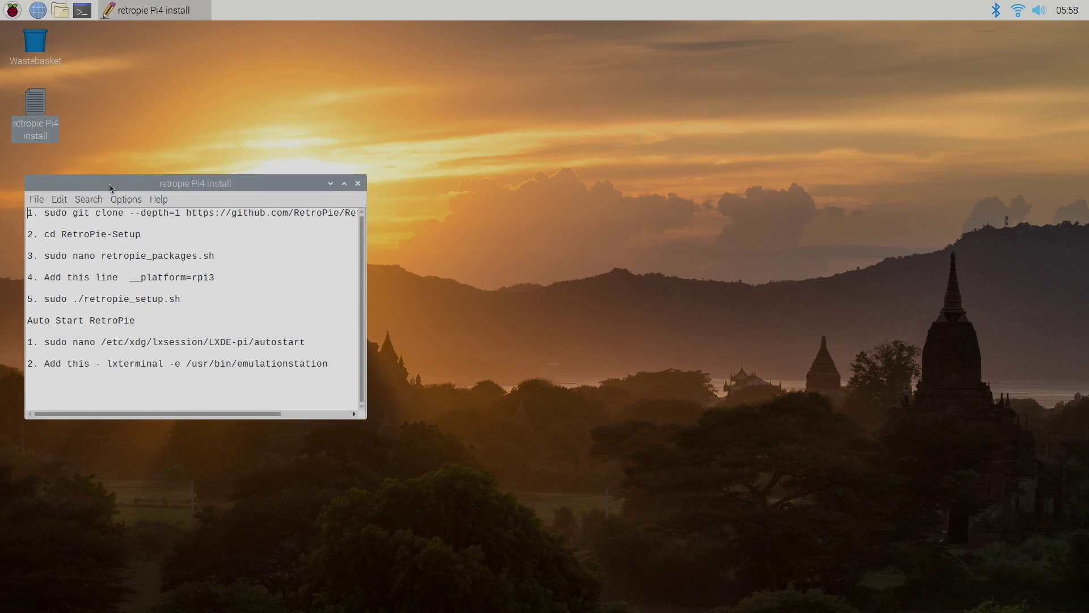
Open a terminal window, enlarged and placed beside the notes
left_click(83, 10)
left_click_drag(729, 195, 657, 151)
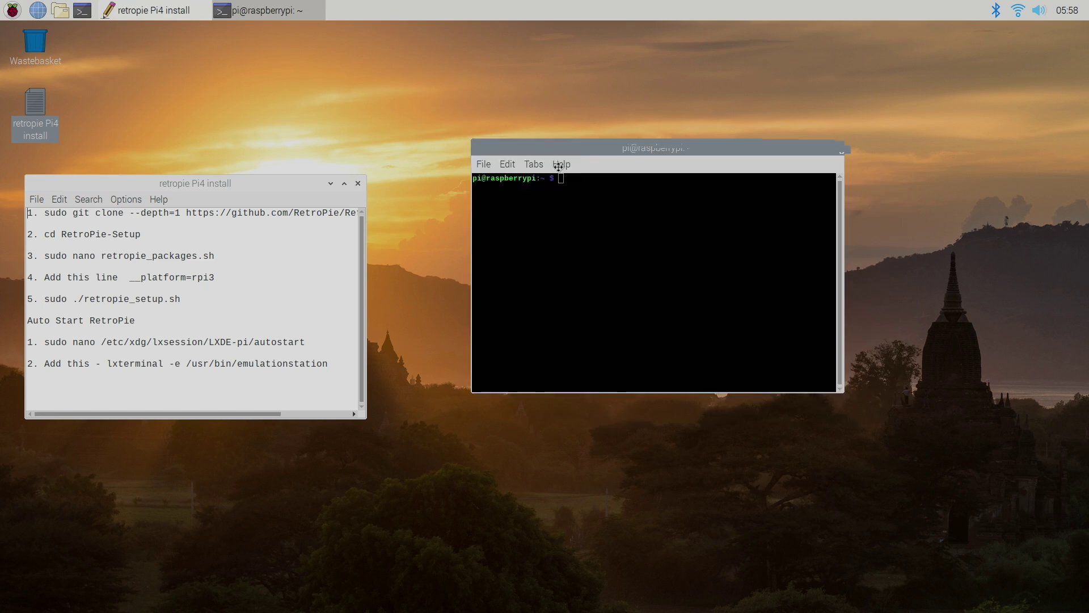
left_click_drag(469, 170, 363, 129)
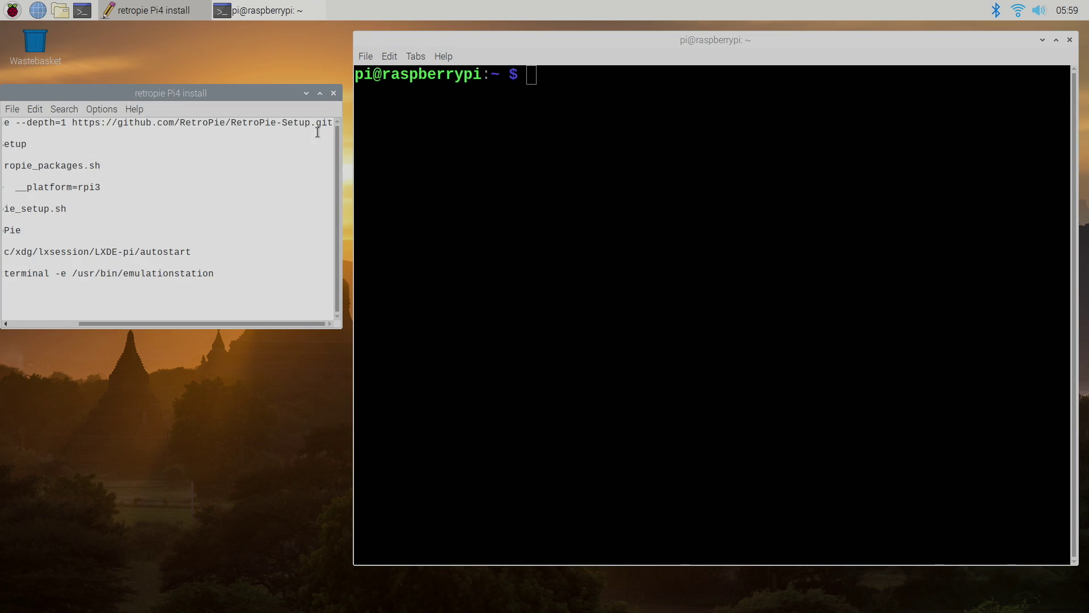
key("Down")
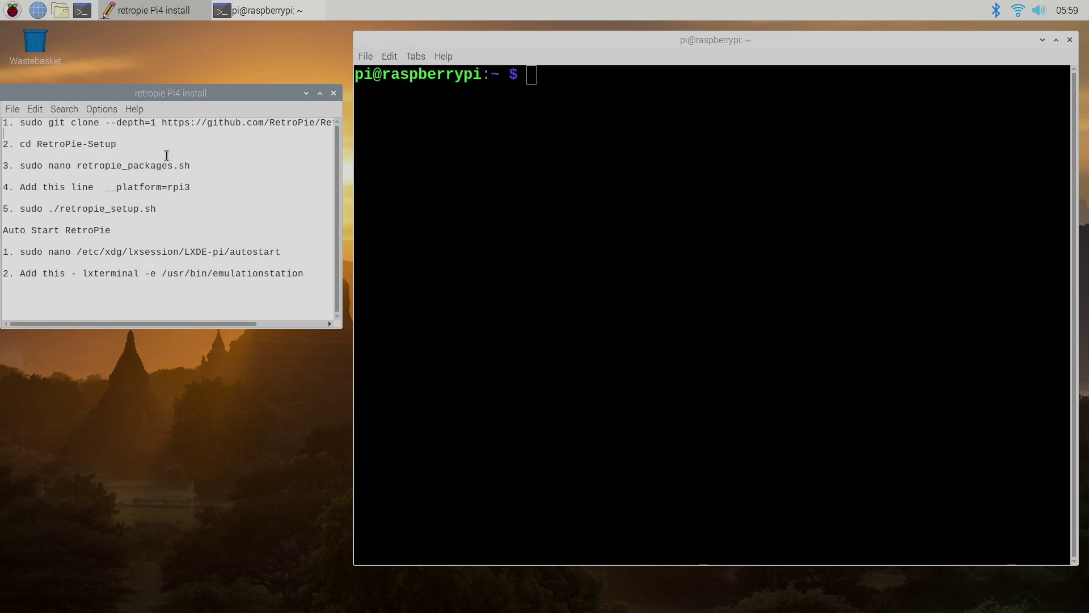
Copy the git clone command from the notes and run it to clone RetroPie-Setup
left_click_drag(17, 125, 357, 127)
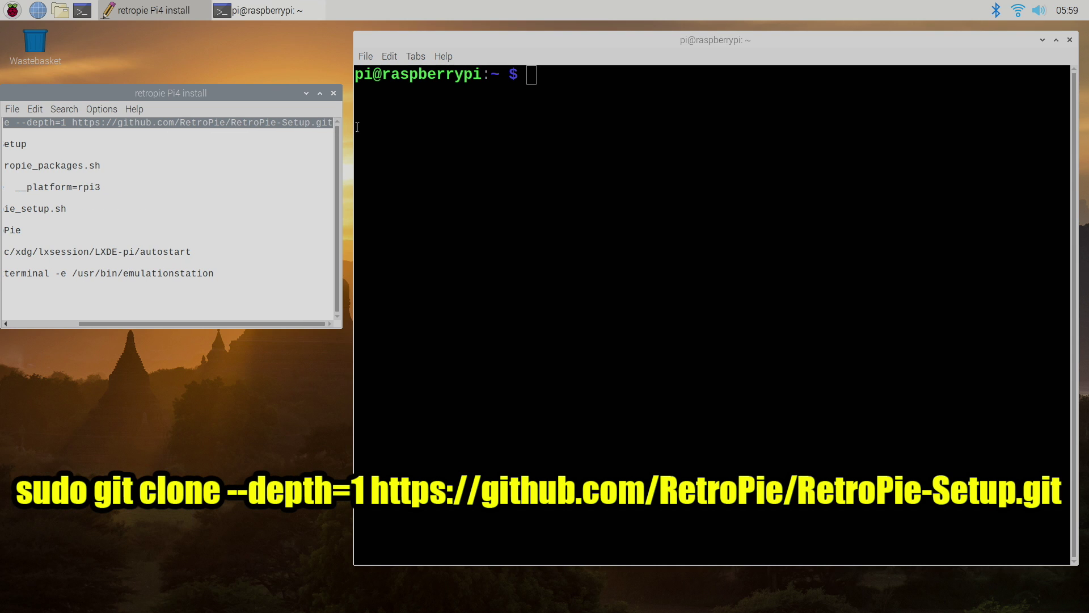
right_click(109, 124)
left_click(159, 148)
right_click(556, 77)
left_click(593, 146)
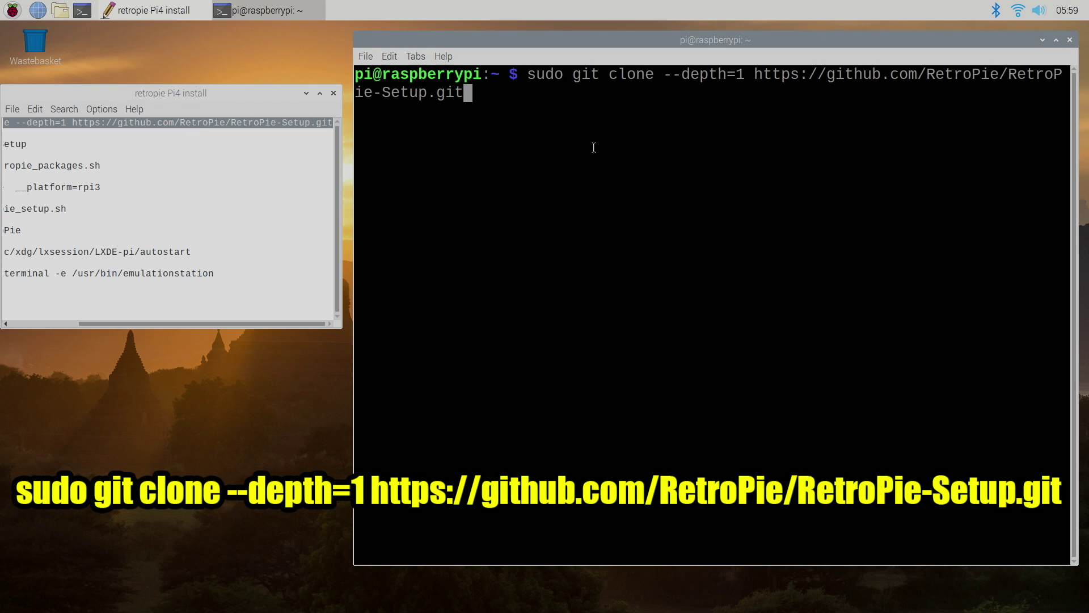
key("Return")
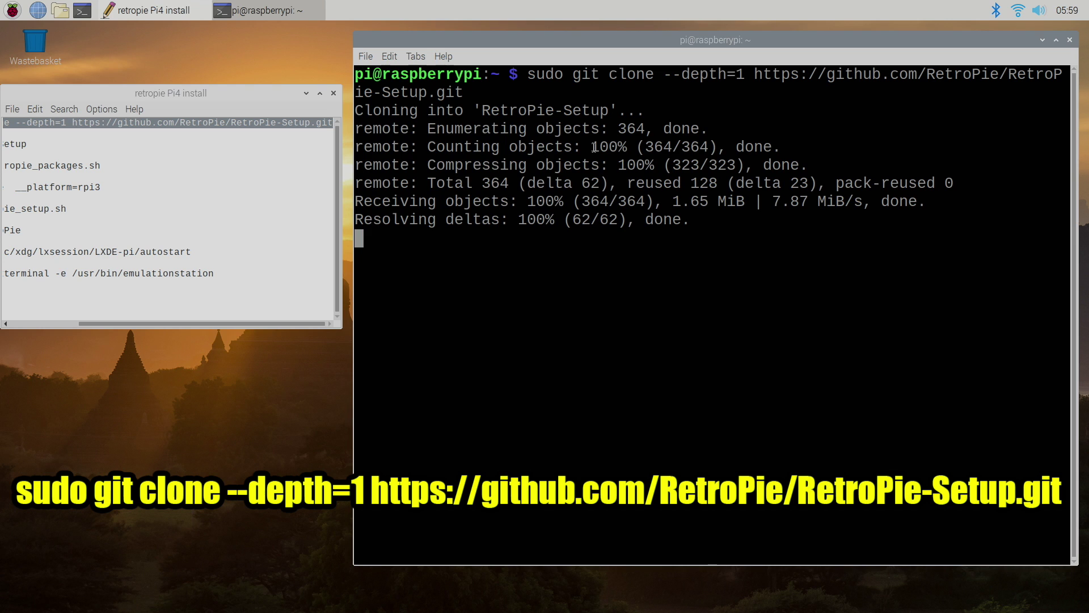
key("alt+Tab")
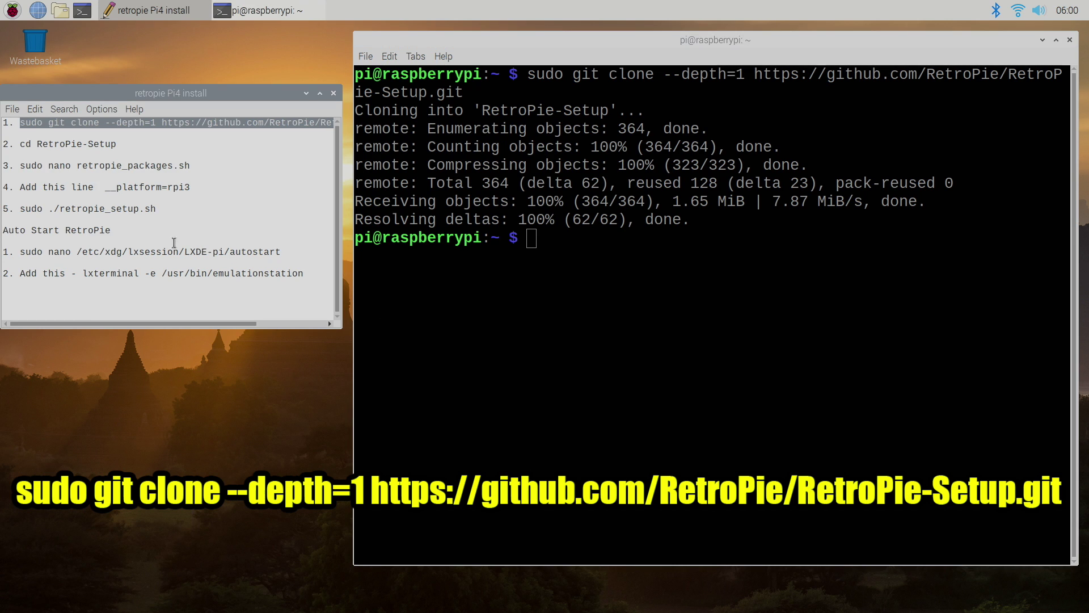
Copy 'cd RetroPie-Setup' from the notes and run it in the terminal
left_click(21, 146)
left_click_drag(20, 146, 116, 150)
right_click(117, 149)
left_click(154, 177)
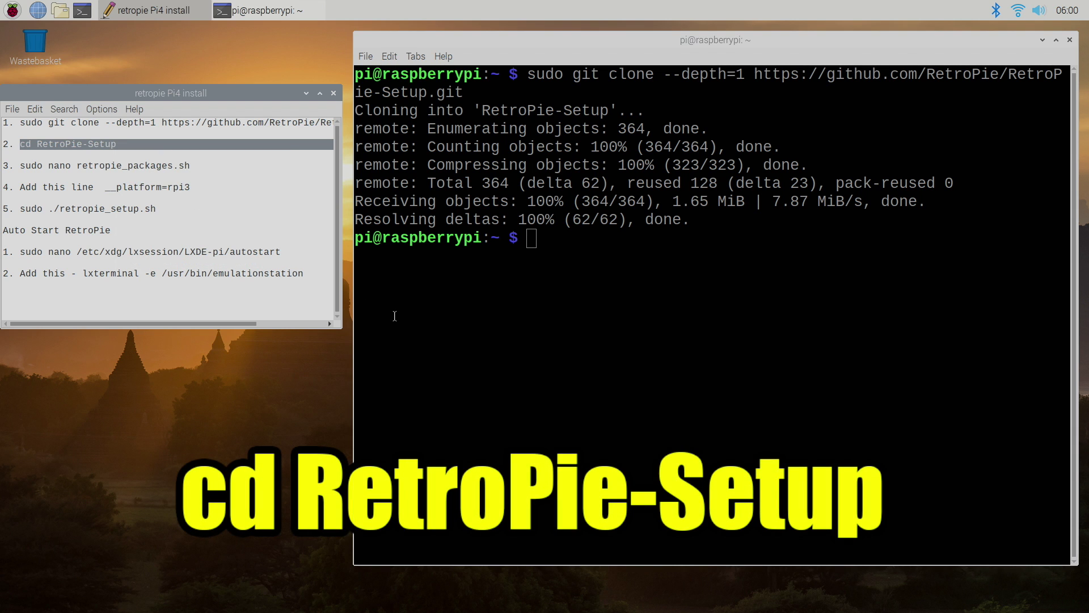
right_click(577, 240)
left_click(607, 301)
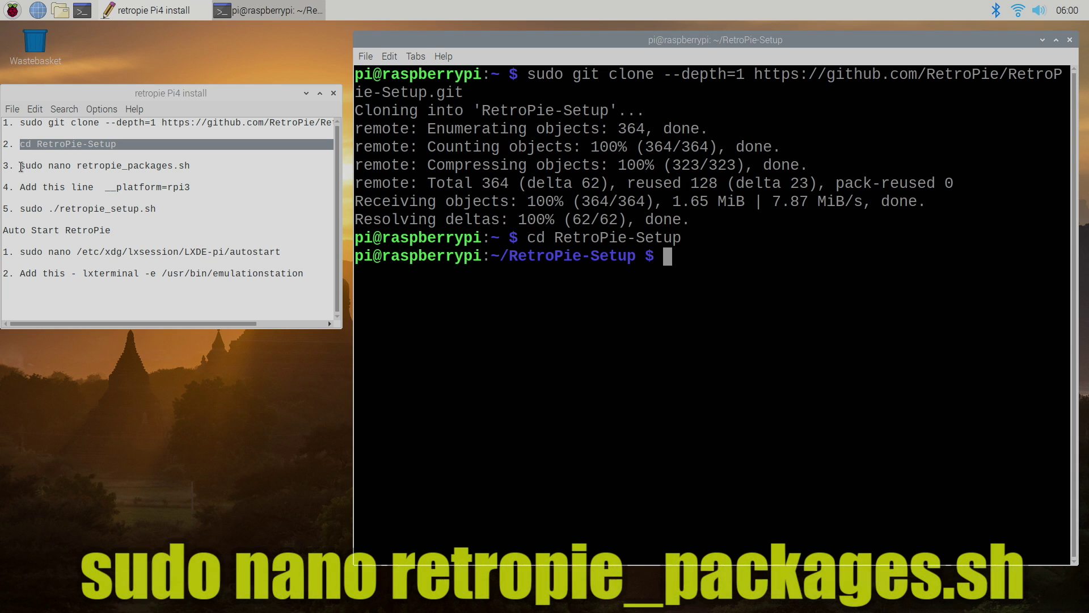
Paste 'sudo nano retropie_packages.sh' from the notes at the terminal prompt
left_click_drag(14, 165, 191, 168)
right_click(181, 162)
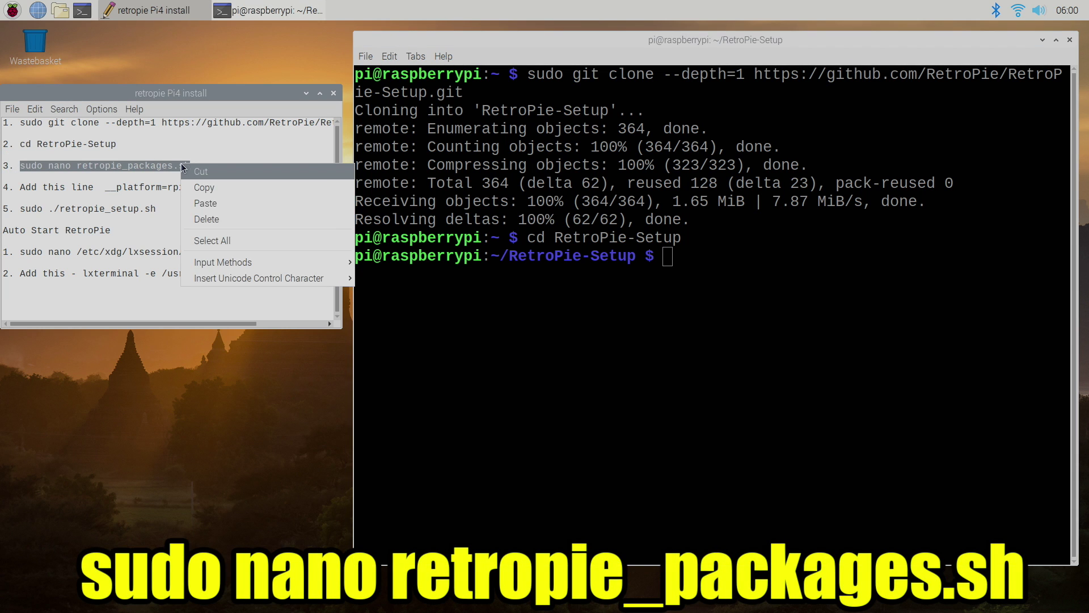
left_click(216, 184)
right_click(700, 250)
left_click(730, 317)
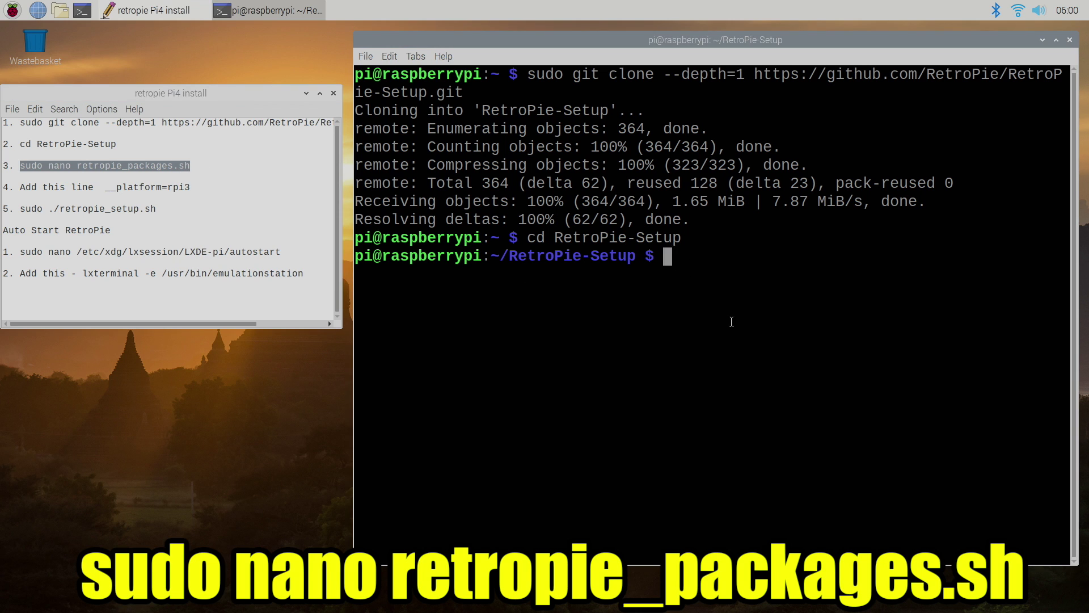
Open retropie_packages.sh in nano and insert the line __platform=rpi3 below the version line
key("Return")
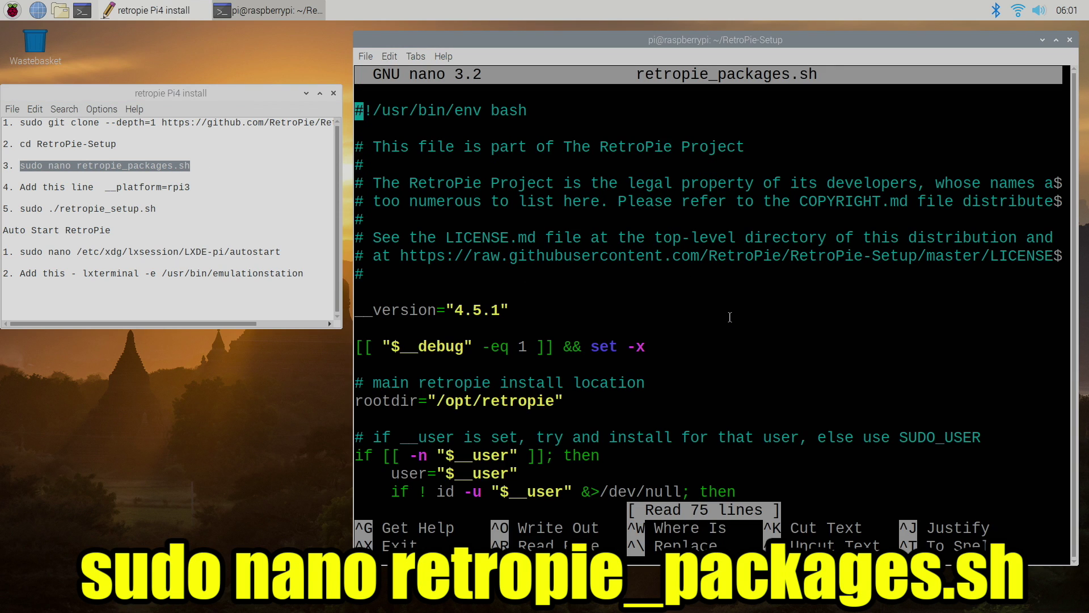
key("Down")
key("Down")
key("Down")
key("Down")
key("Down")
key("Down")
key("Down")
key("Down")
key("Down")
key("Down")
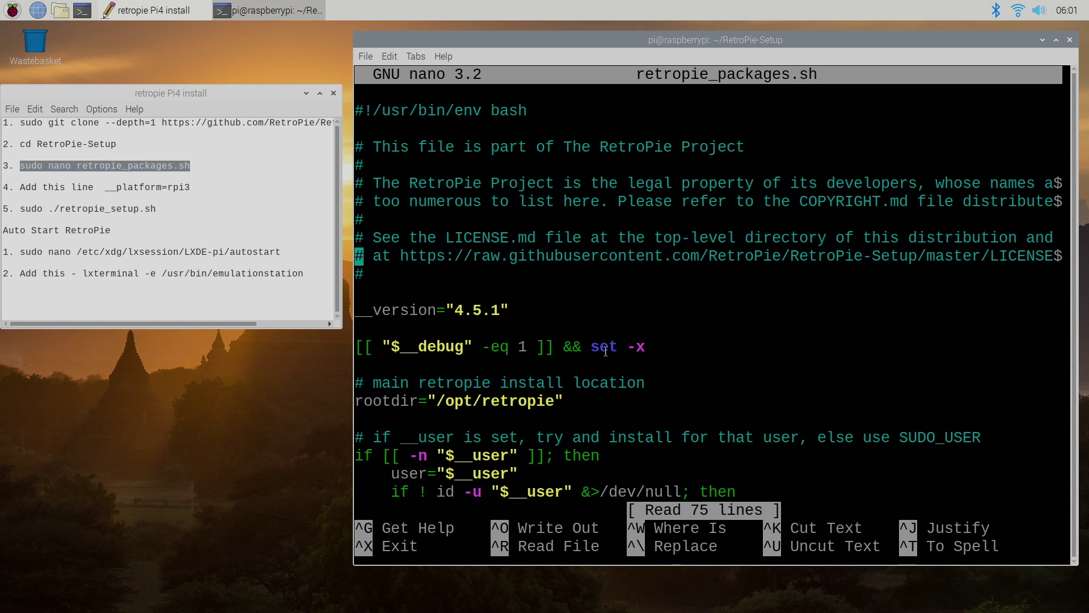
key("Down")
key("Down")
left_click_drag(106, 188, 191, 189)
right_click(191, 190)
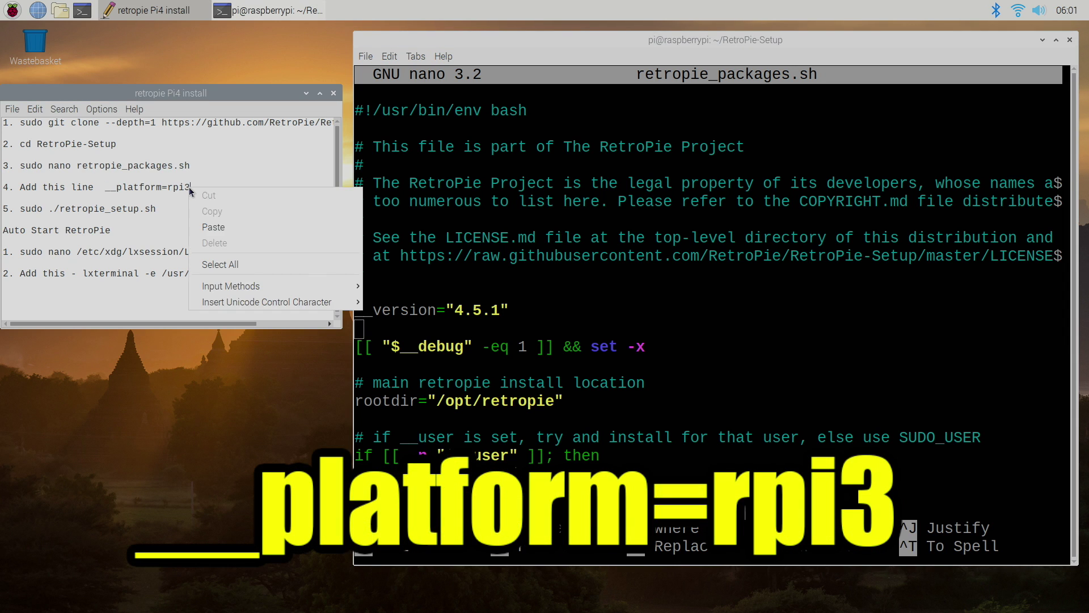
left_click(103, 190)
left_click_drag(105, 187, 191, 188)
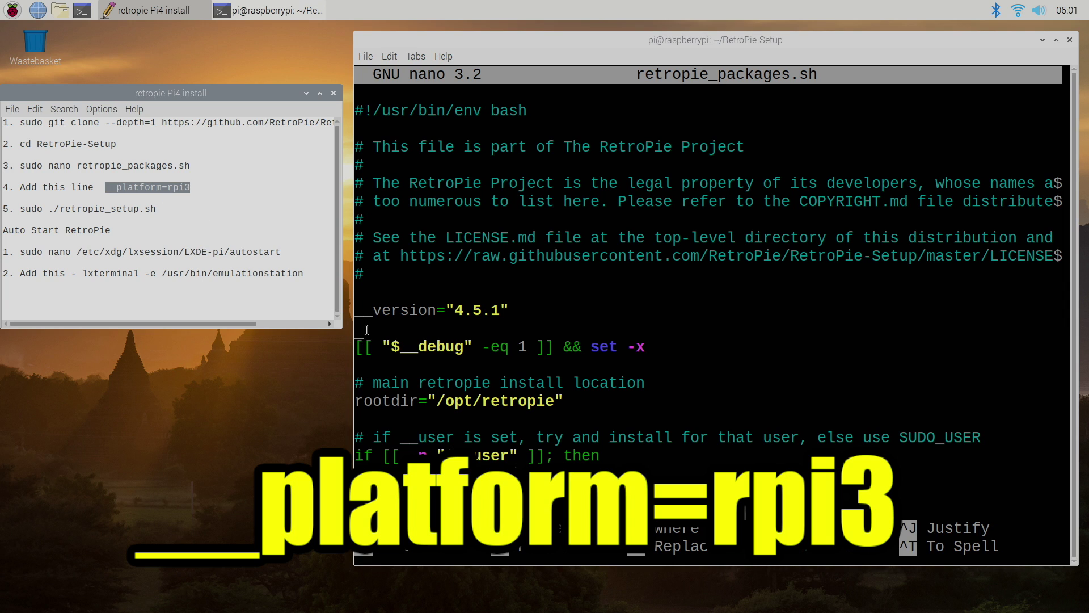
middle_click(367, 329)
key("Return")
Save retropie_packages.sh under its existing name and exit nano
key("ctrl+x")
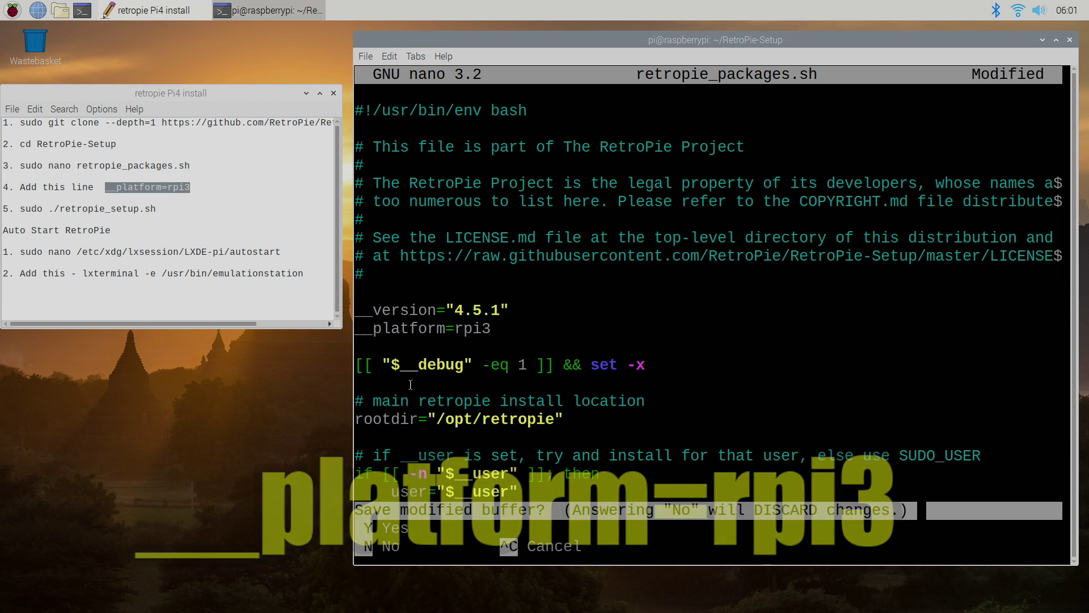
key("y")
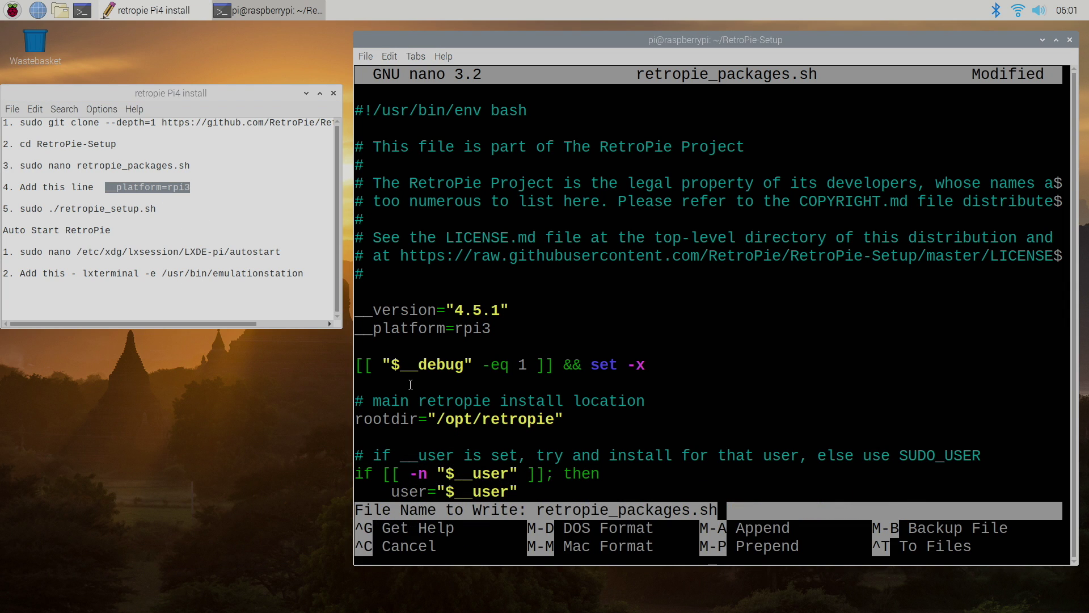
key("Return")
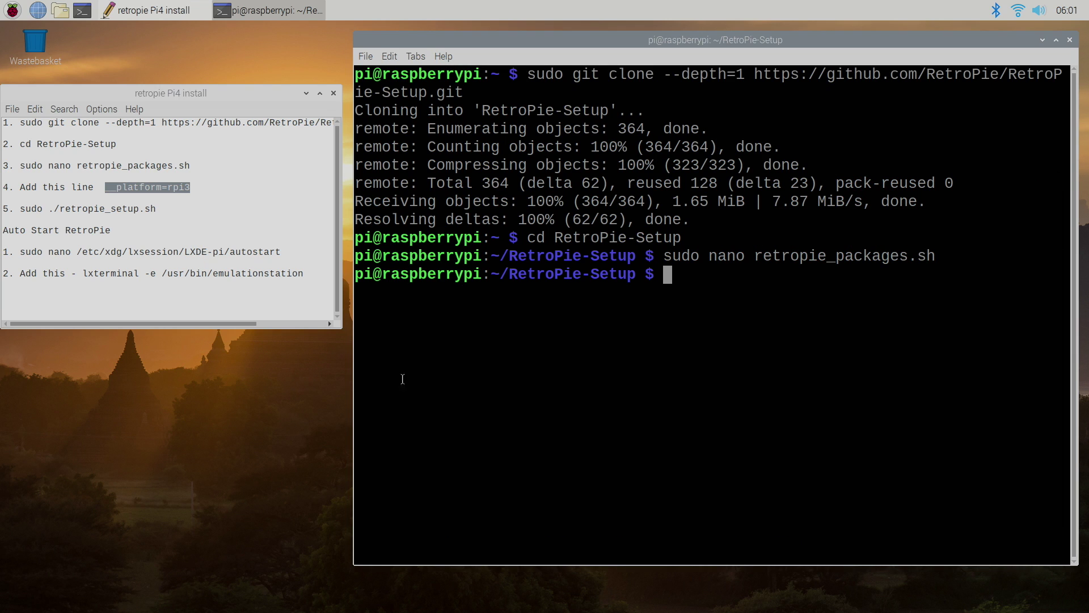
Copy 'sudo ./retropie_setup.sh' from the notes into the terminal and run it
left_click_drag(21, 207, 156, 208)
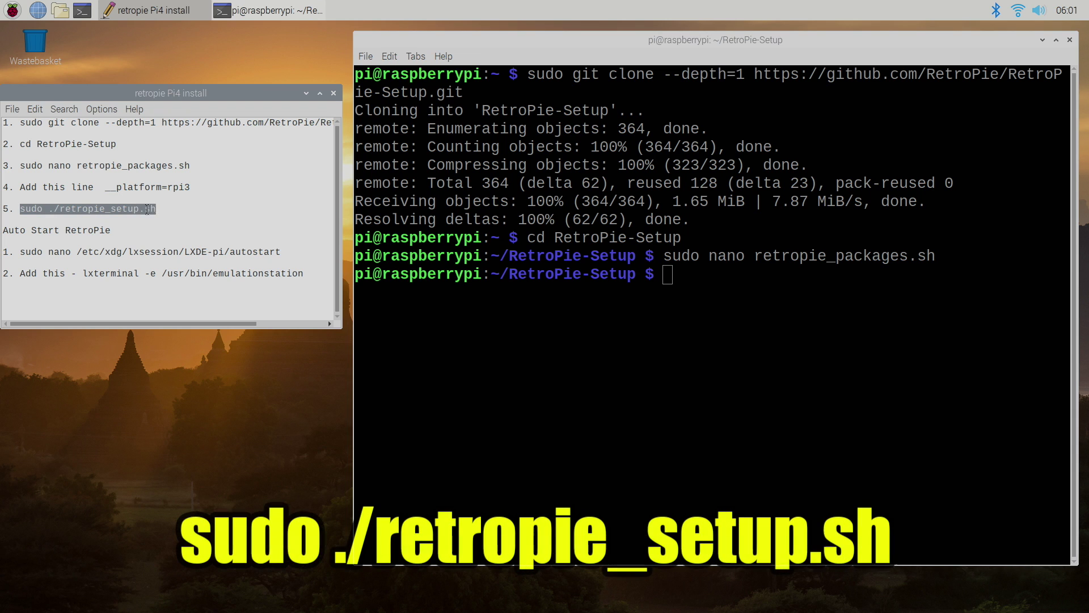
right_click(156, 209)
left_click(186, 233)
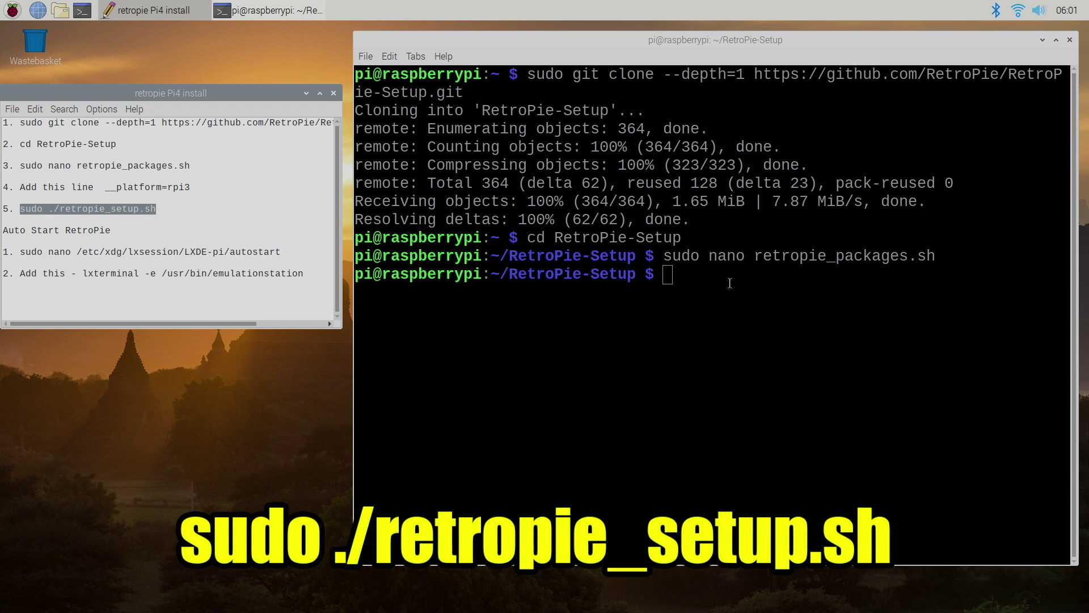
right_click(729, 281)
left_click(761, 343)
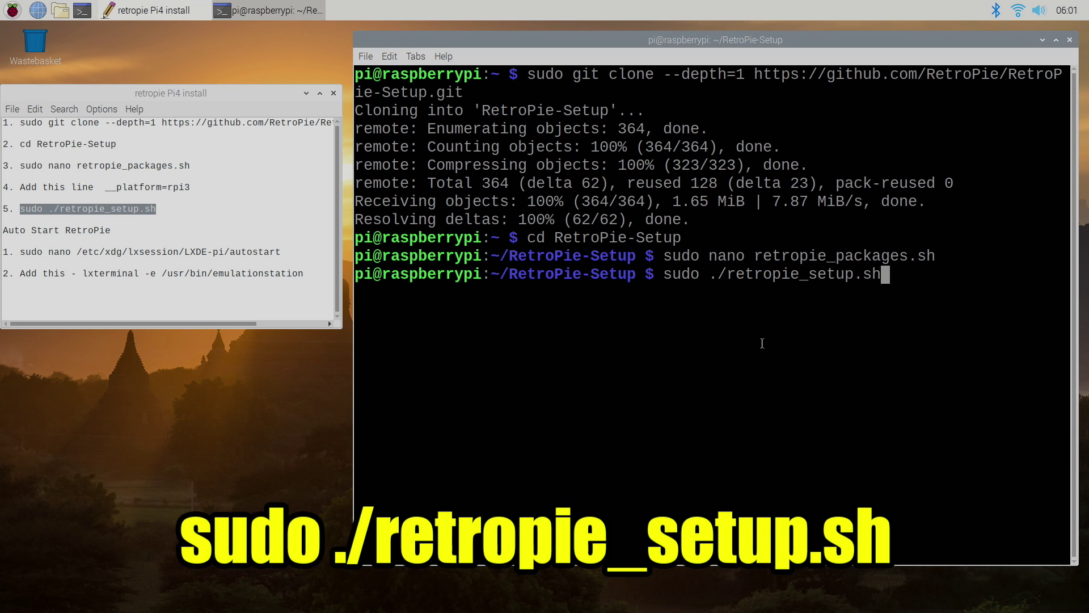
key("Return")
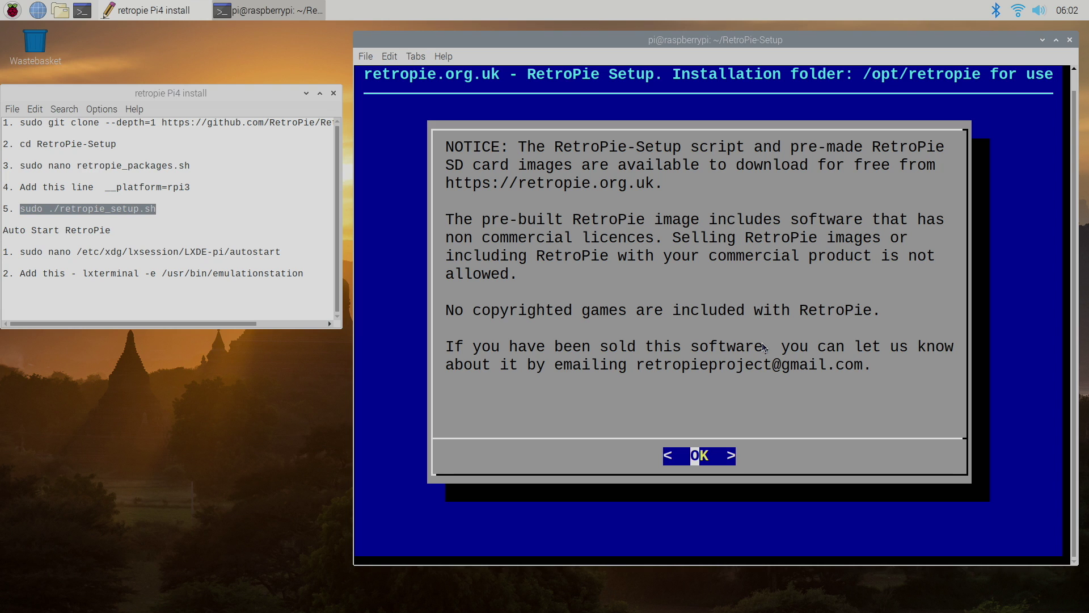
Dismiss the licence notice and GL driver warning, then choose and confirm Basic install
key("Return")
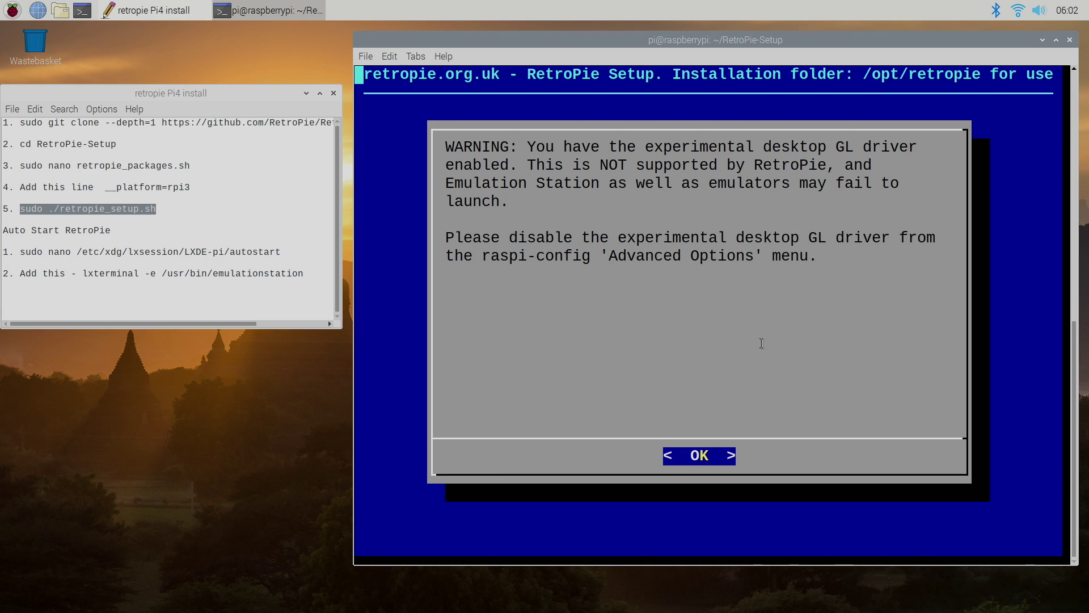
key("Return")
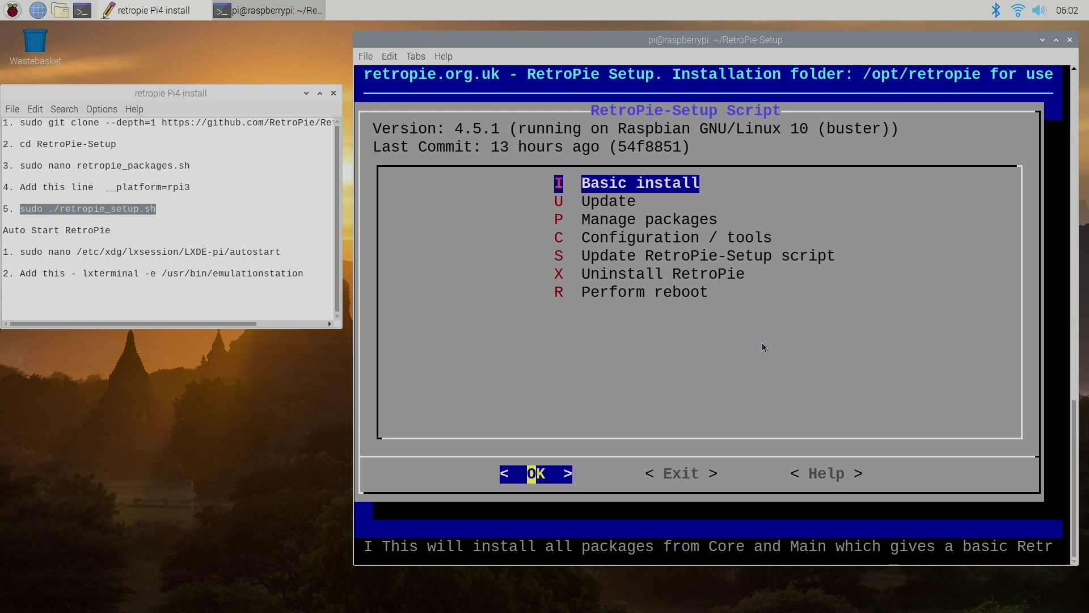
key("Down")
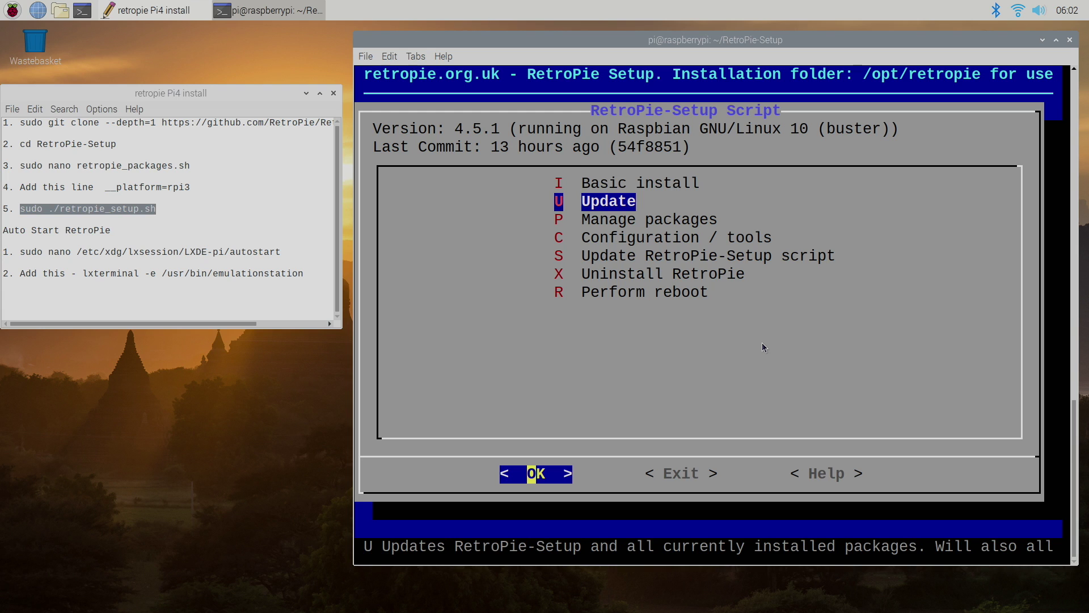
key("Up")
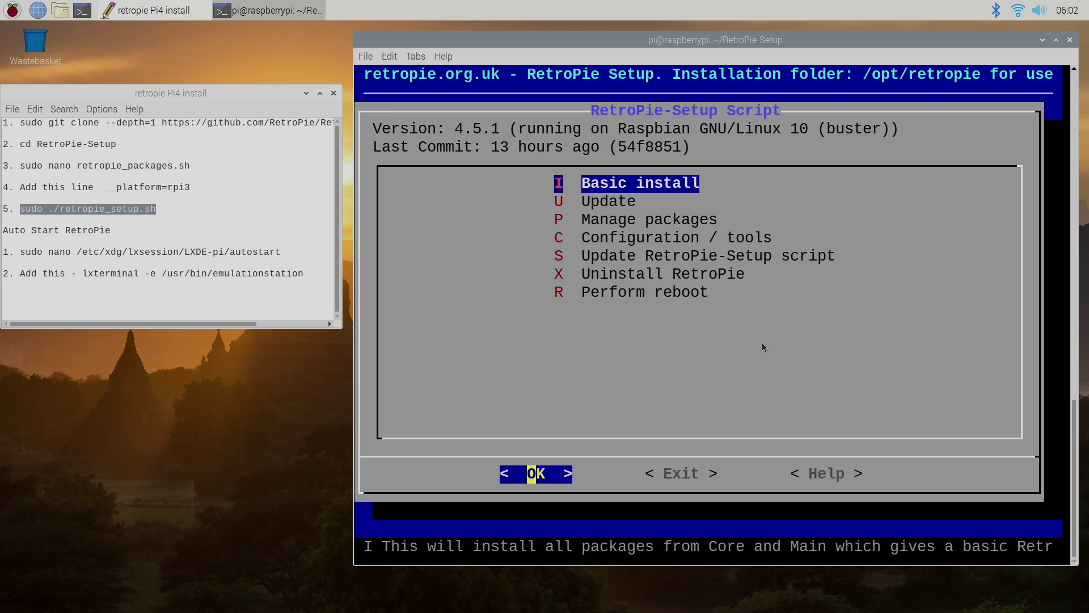
key("Return")
key("Left")
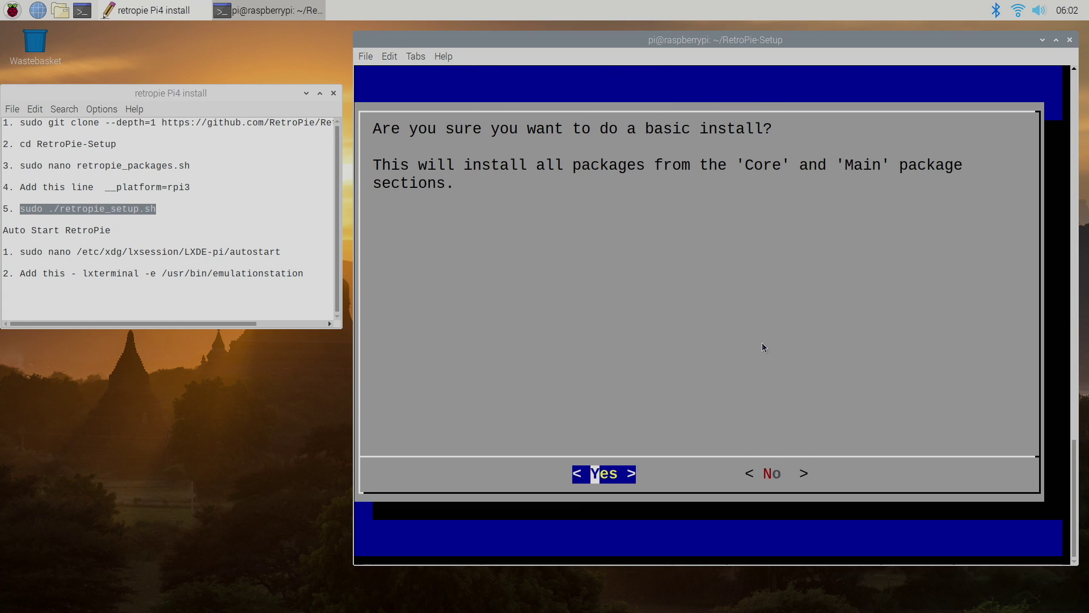
key("Return")
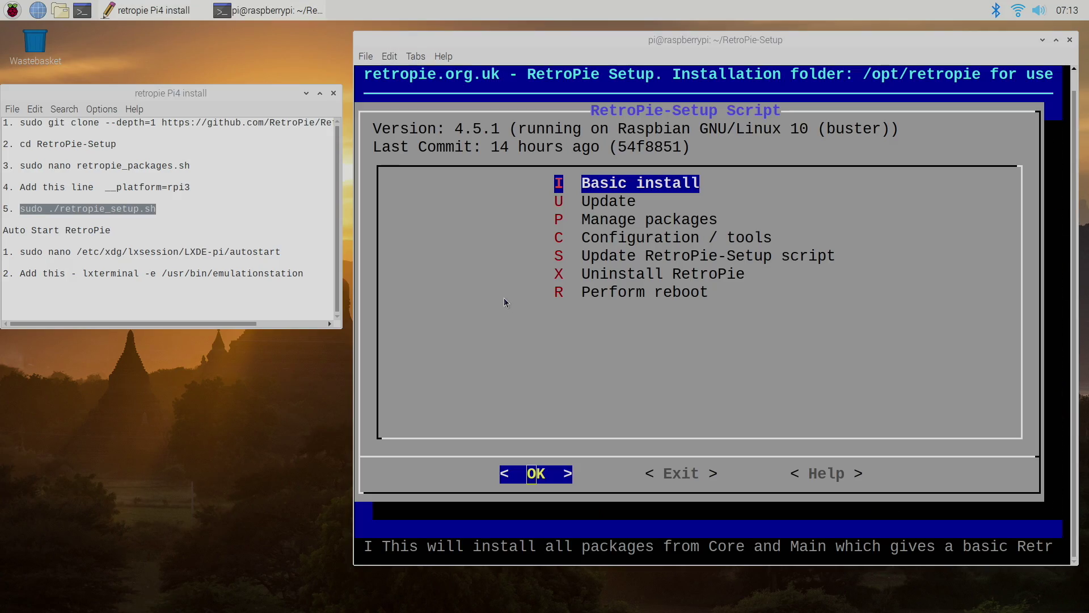
Exit the RetroPie setup script back to the terminal prompt
left_click(505, 289)
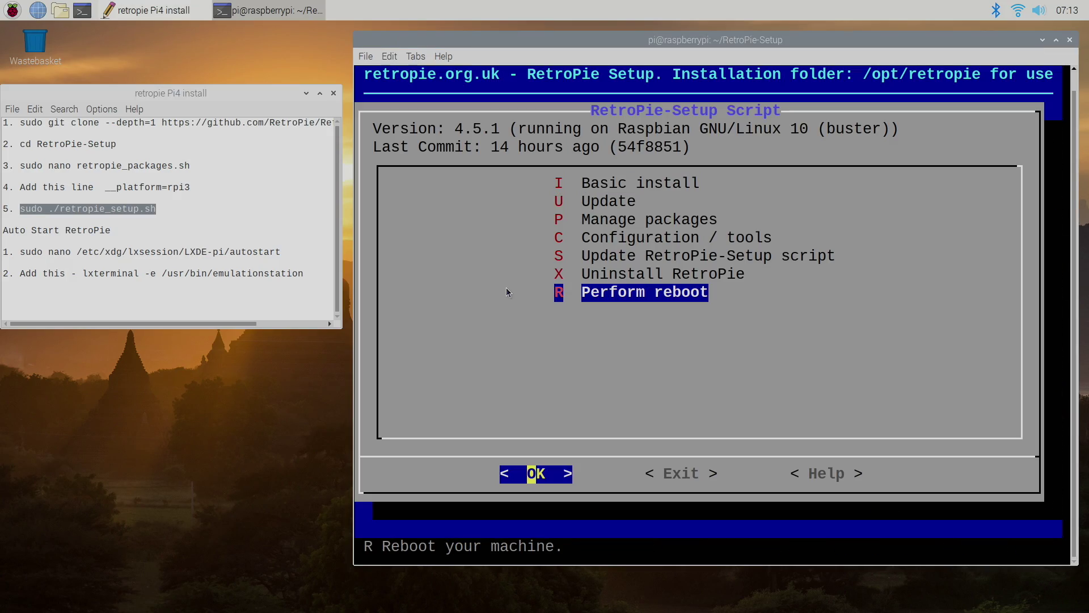
key("Left")
key("Left")
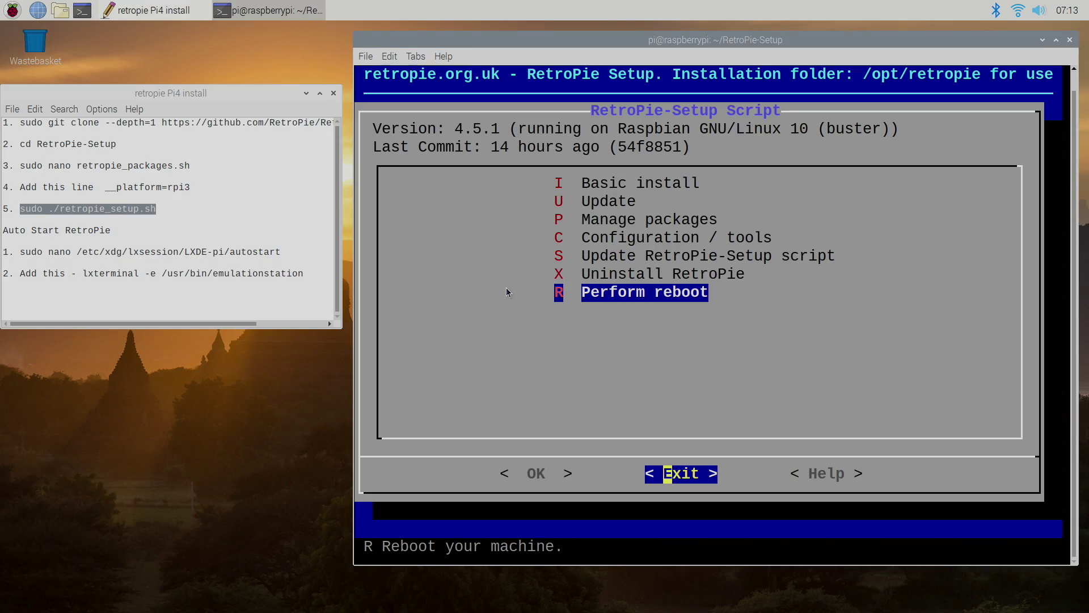
key("Return")
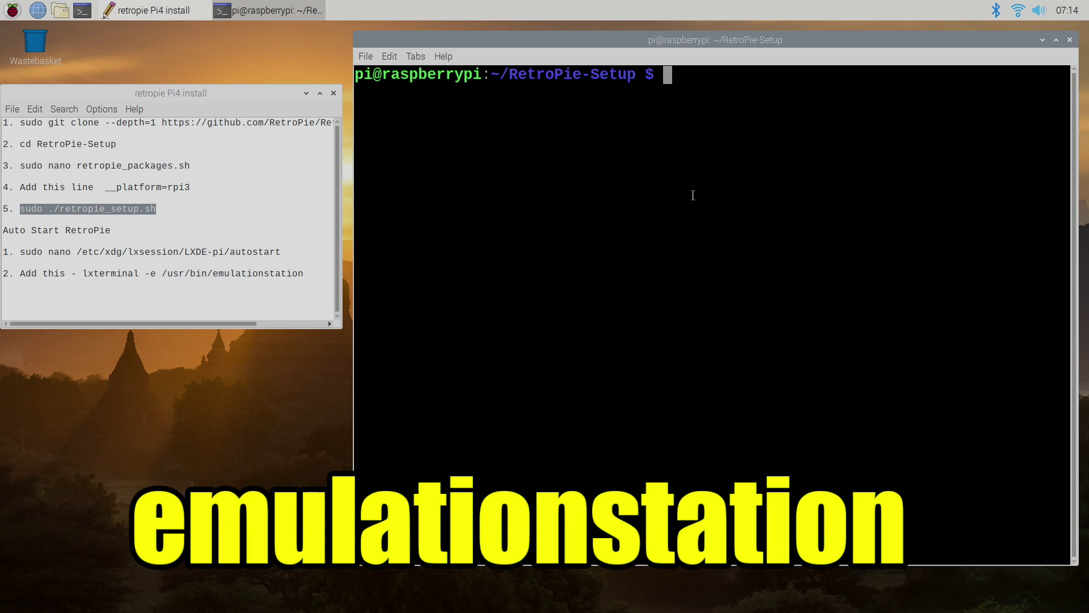
Type the emulationstation command at the ~/RetroPie-Setup prompt
type("emulation")
key("BackSpace")
key("BackSpace")
key("BackSpace")
key("BackSpace")
type("tio")
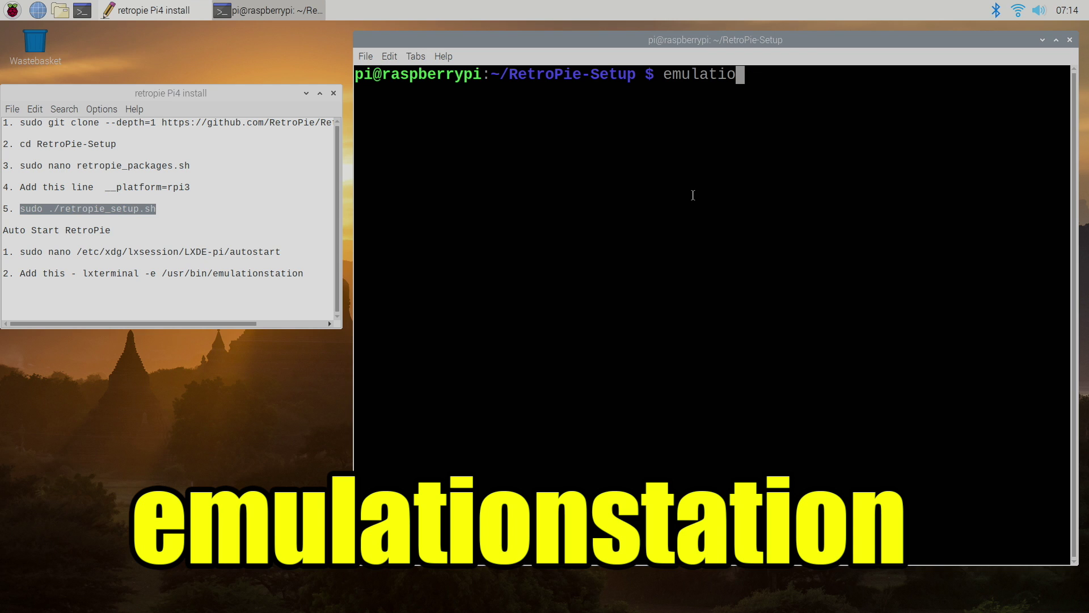
type("nstation'")
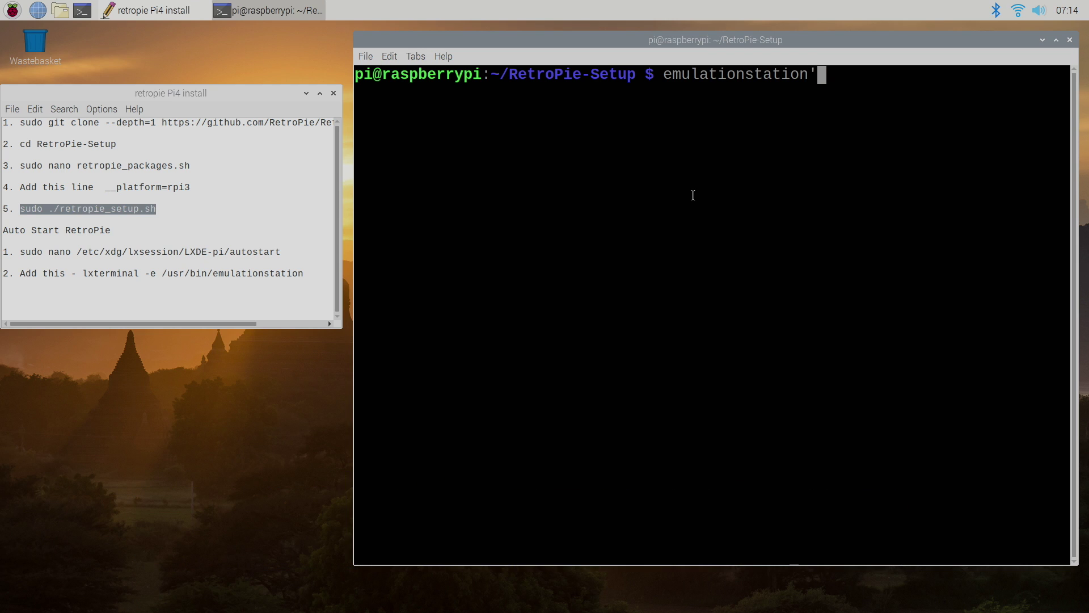
Launch EmulationStation and map every Gamepad 1 input, ending with Hotkey Enable on button 8
key("Return")
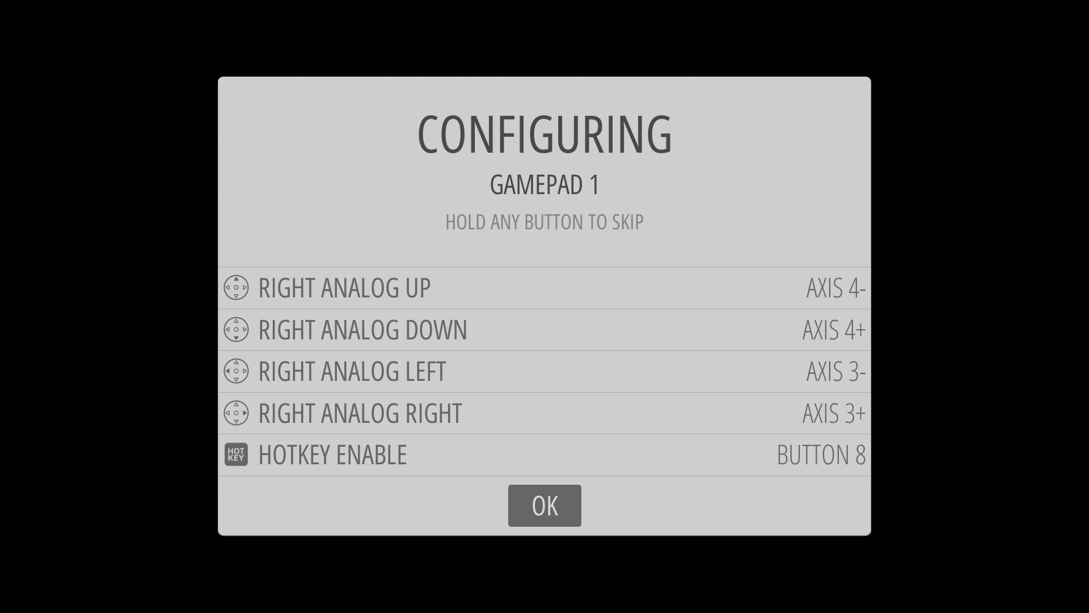
Finish the gamepad setup and quit EmulationStation through Main Menu > Quit, confirming Yes
key("Return")
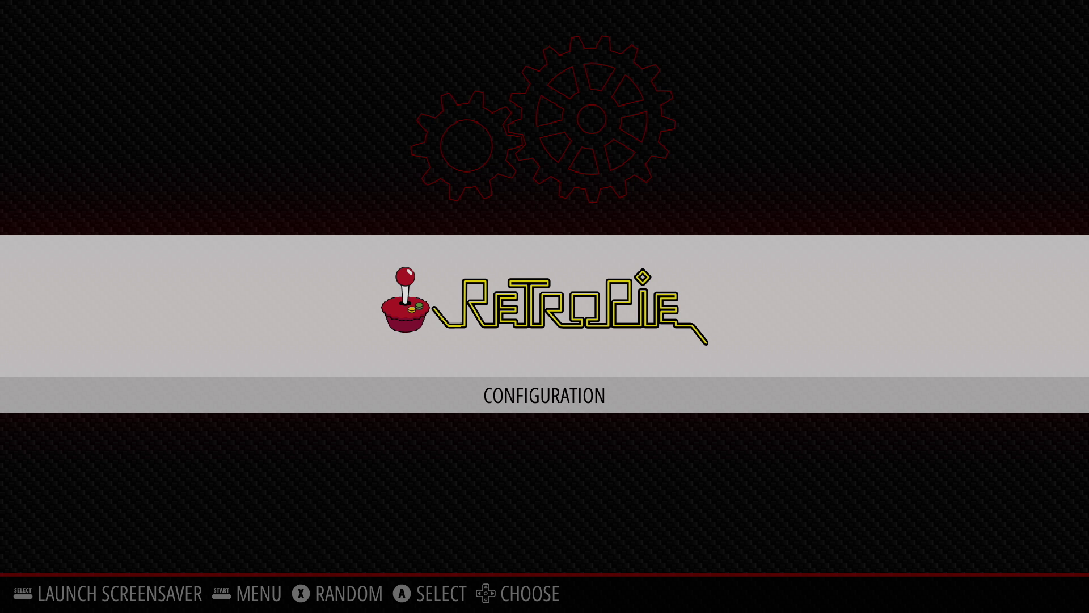
key("F1")
key("Down")
key("Down")
key("Down")
key("Down")
key("Down")
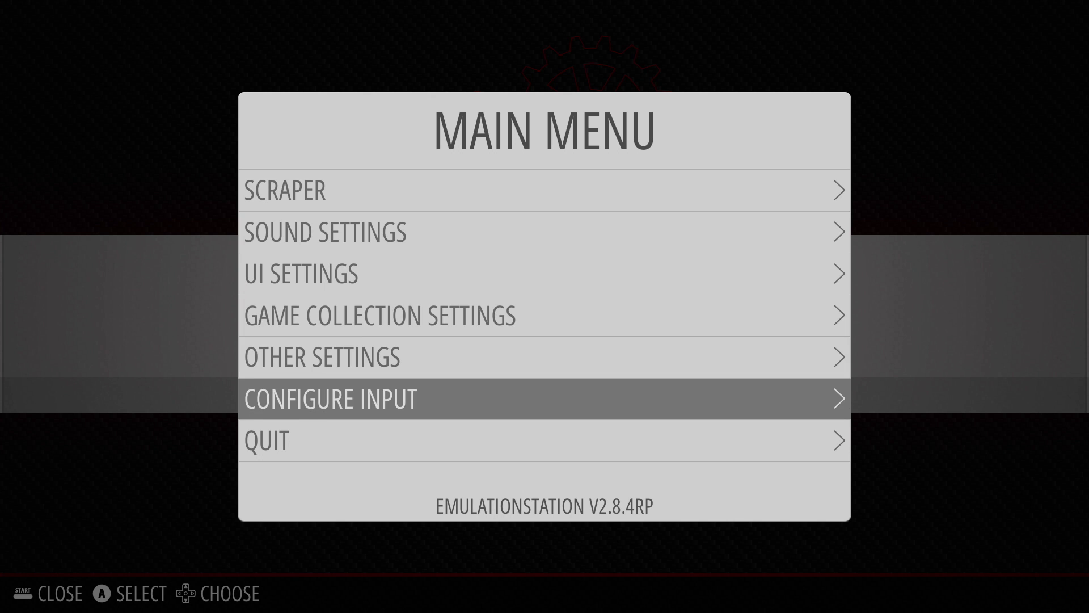
key("Down")
key("F1")
key("Return")
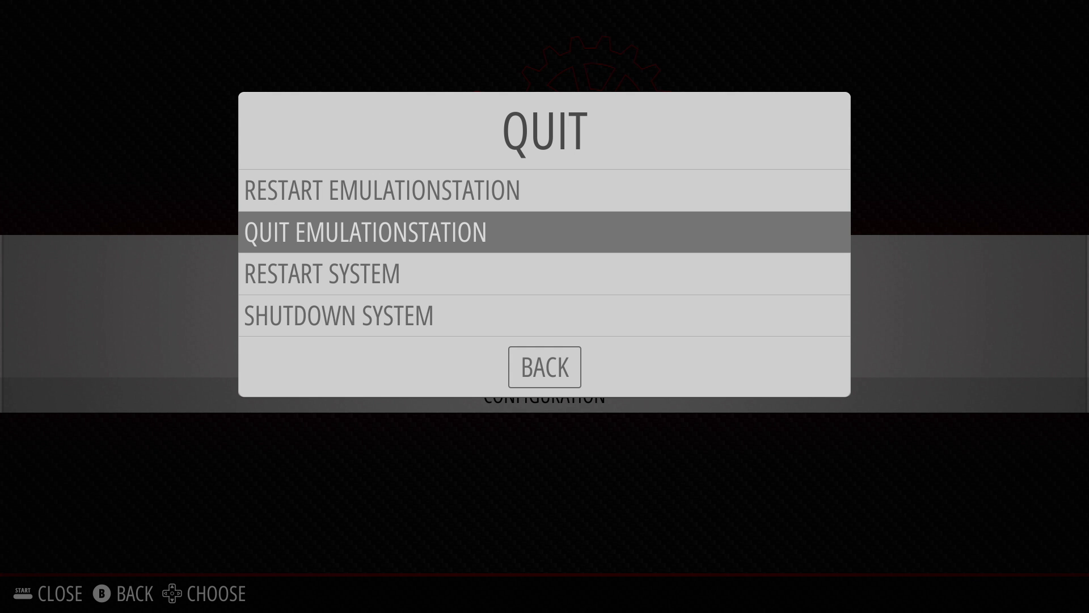
key("Return")
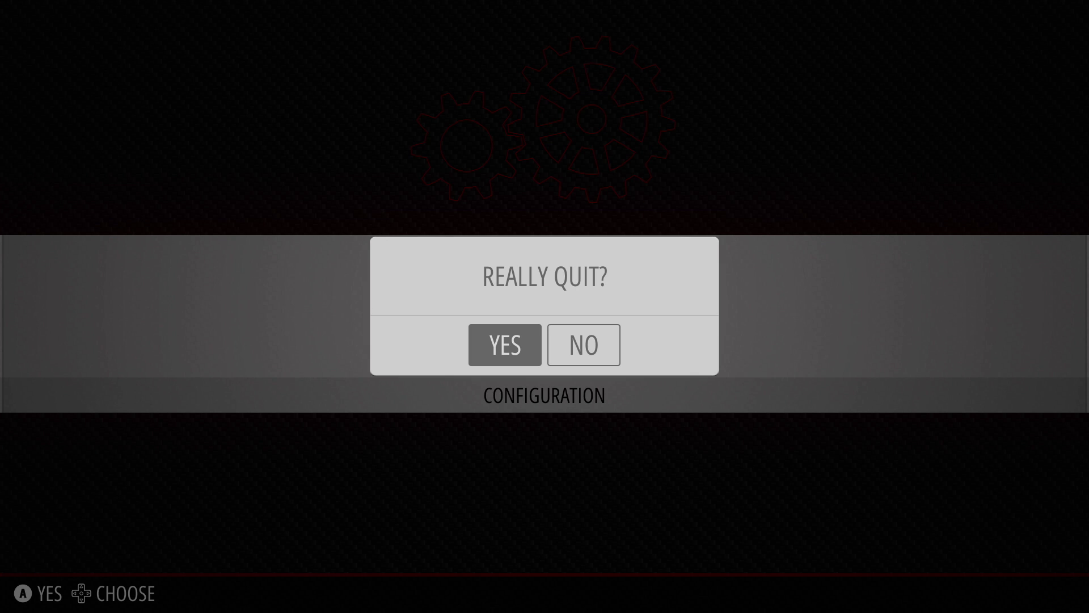
key("Return")
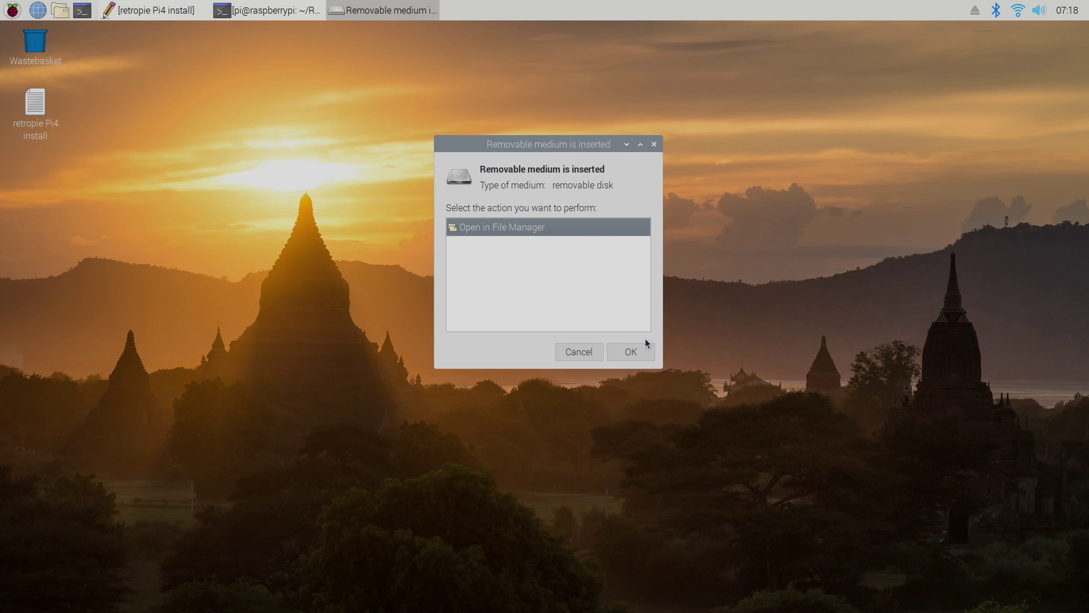
Open the ETA 2TB drive and a second window at ~/RetroPie/roms side by side
left_click(630, 352)
left_click_drag(372, 229, 865, 55)
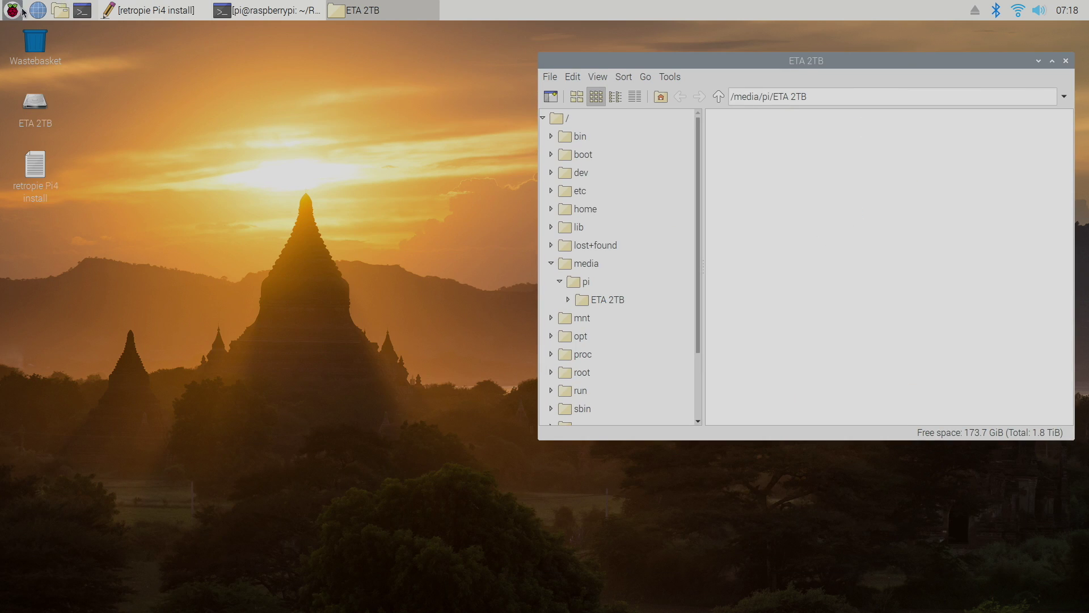
left_click(59, 13)
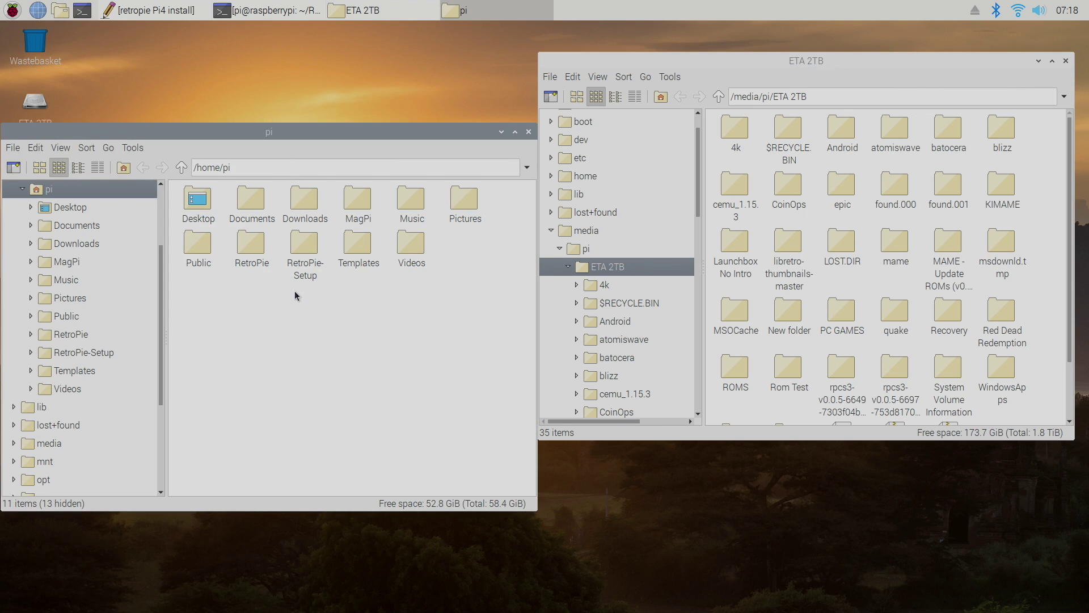
left_click_drag(218, 130, 226, 107)
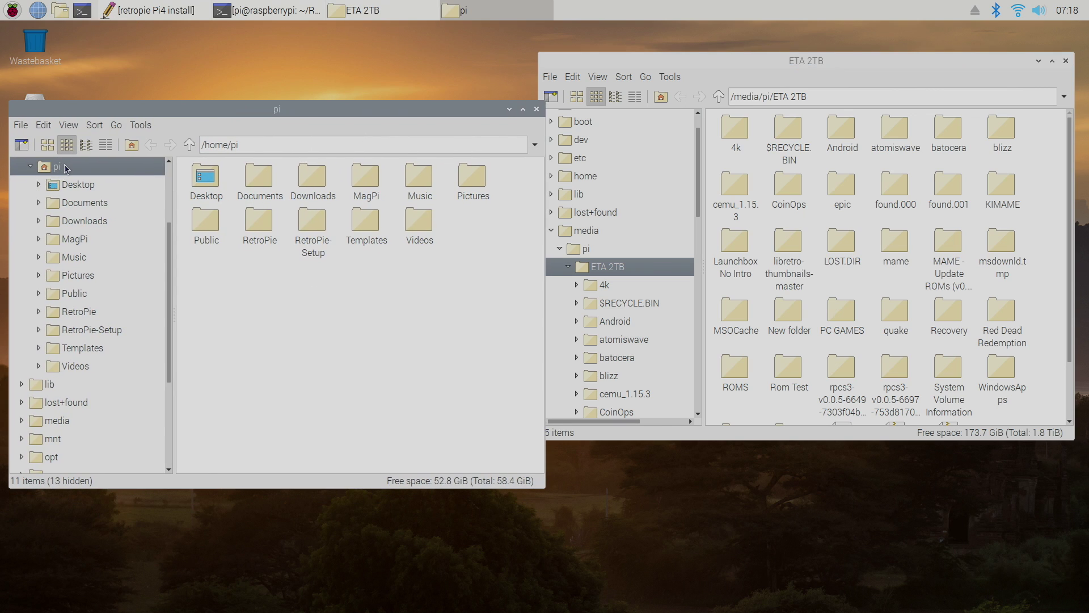
double_click(263, 224)
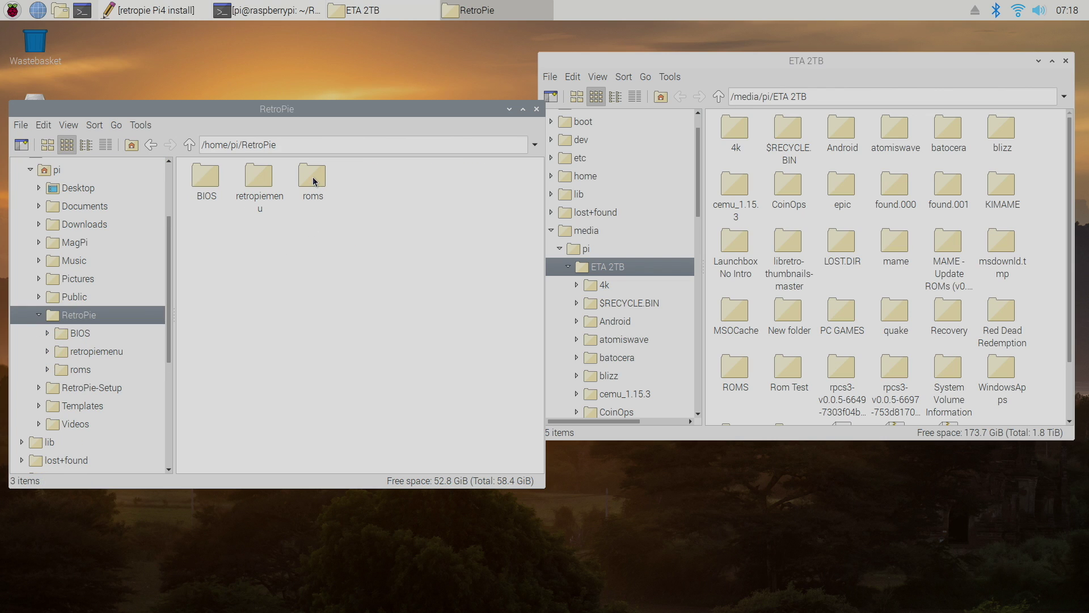
double_click(313, 180)
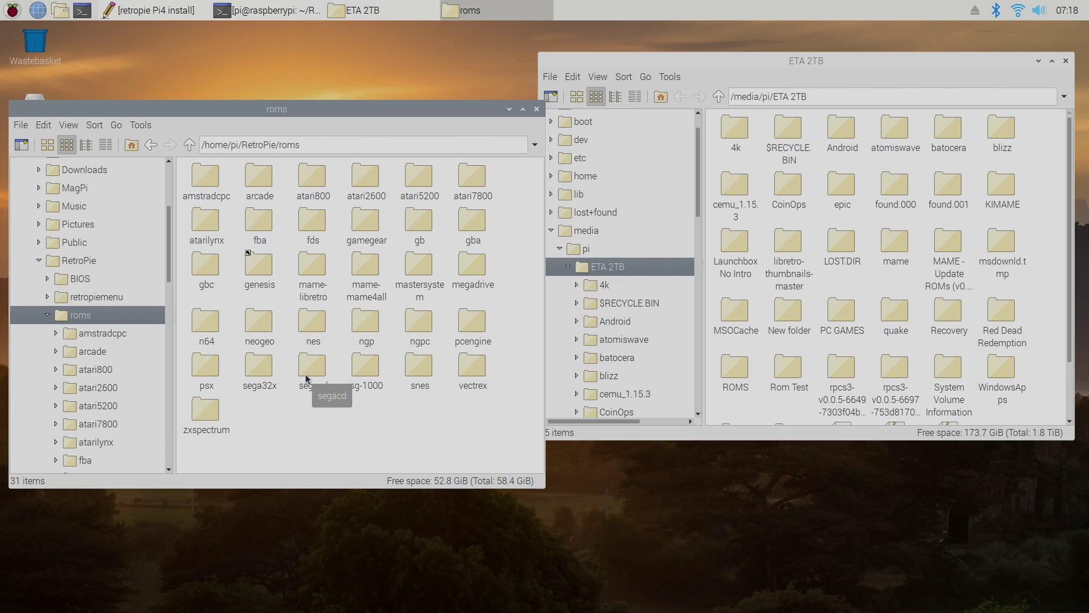
left_click(151, 145)
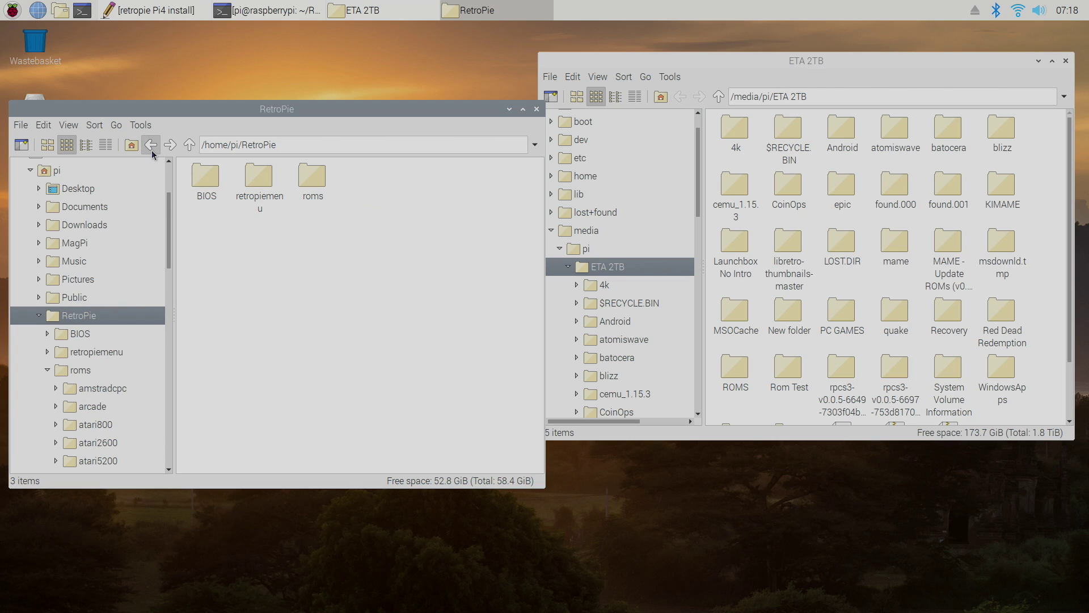
double_click(217, 186)
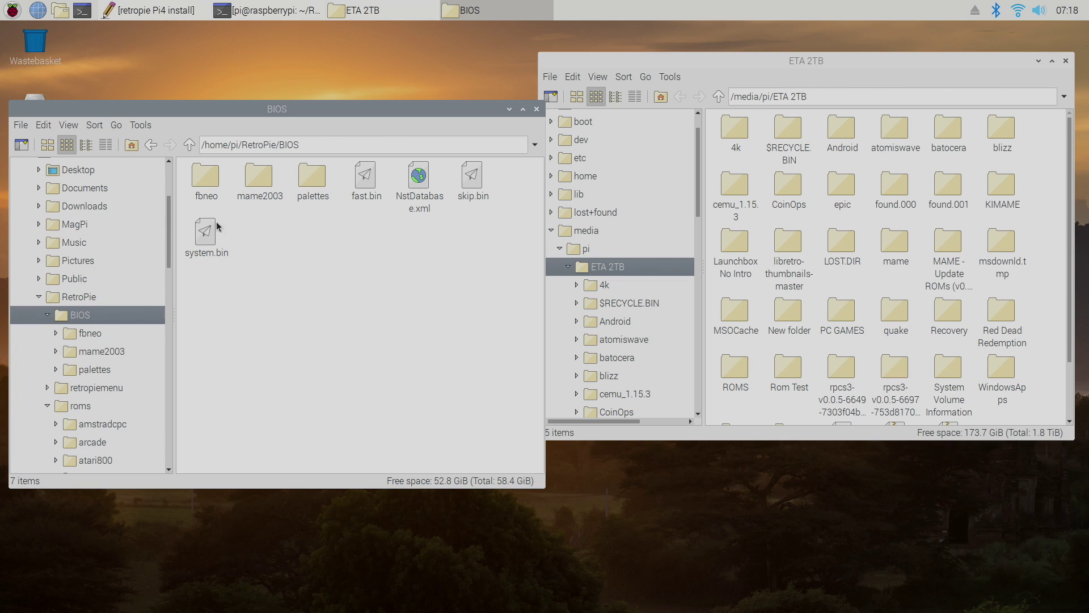
left_click(150, 145)
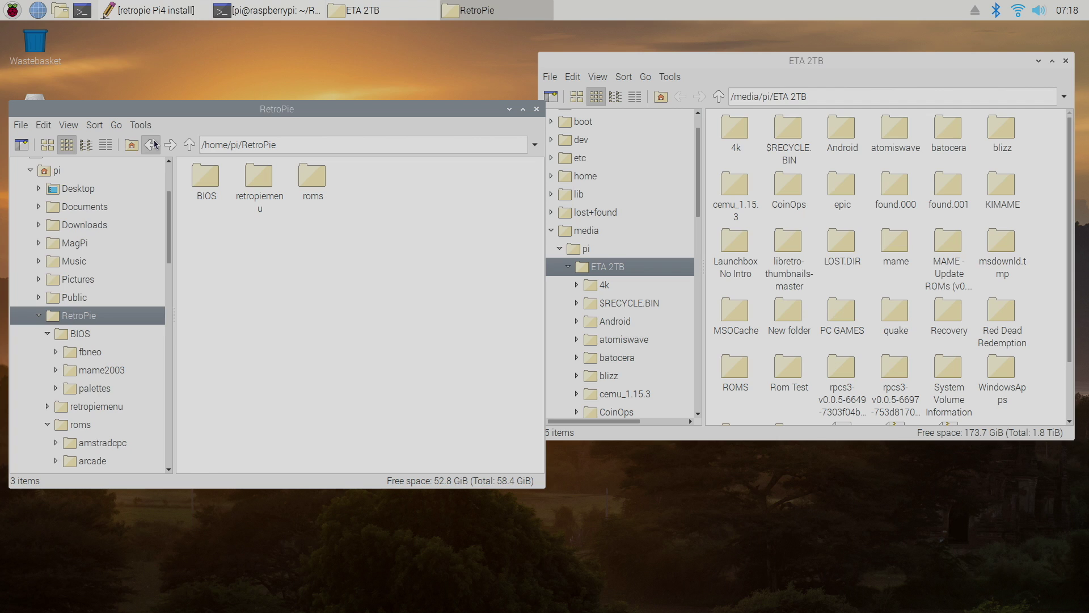
double_click(308, 180)
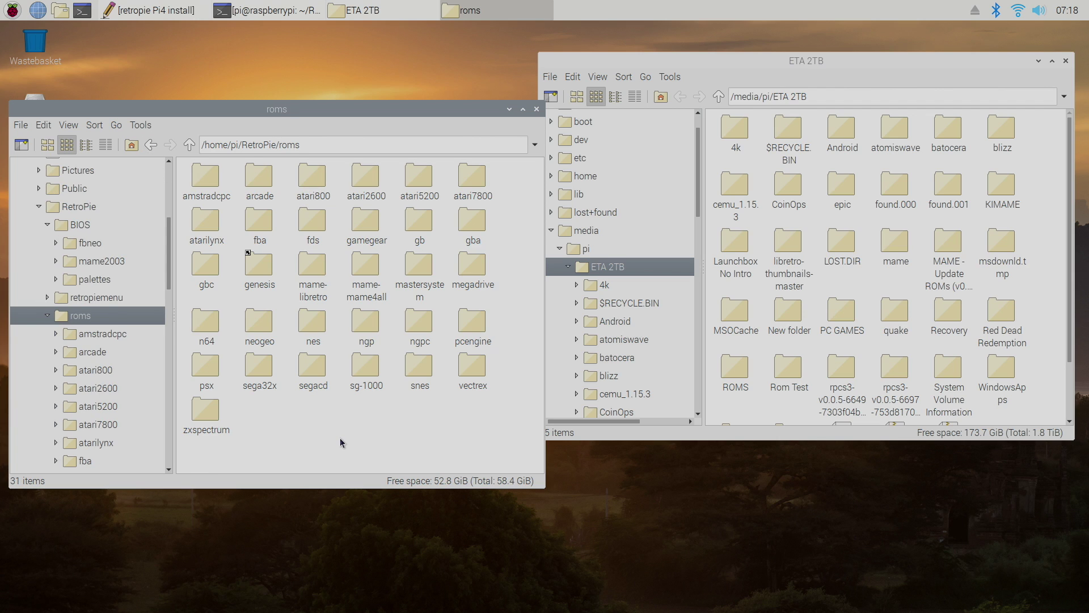
Copy Joe & Mac 2, Mega Man 7 and Mega Man X3 from the drive into snes
double_click(419, 373)
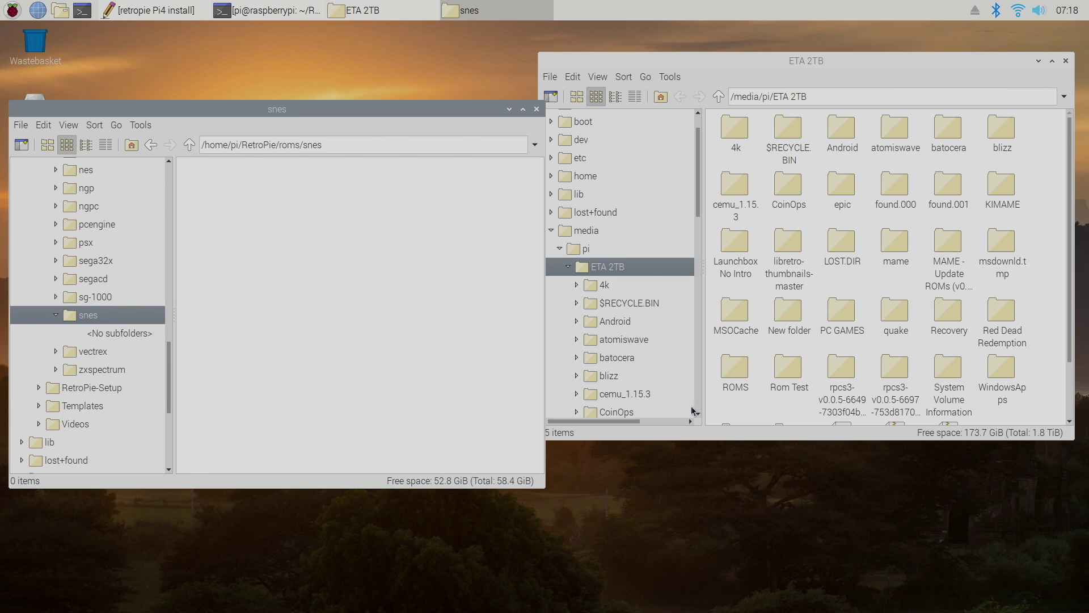
scroll(894, 315, "down", 2)
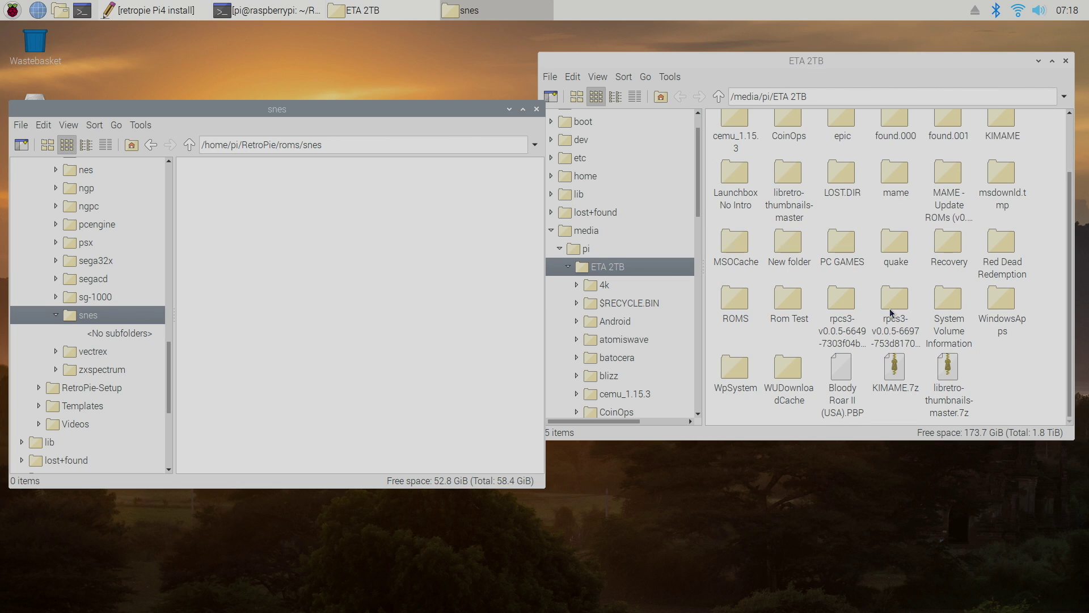
double_click(735, 301)
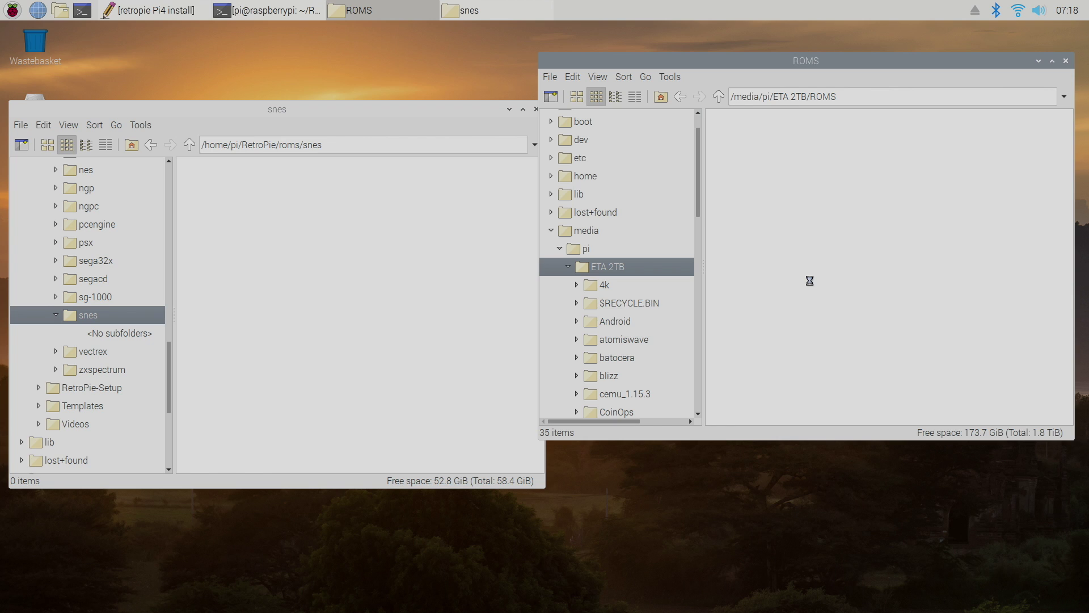
left_click_drag(841, 133, 431, 291)
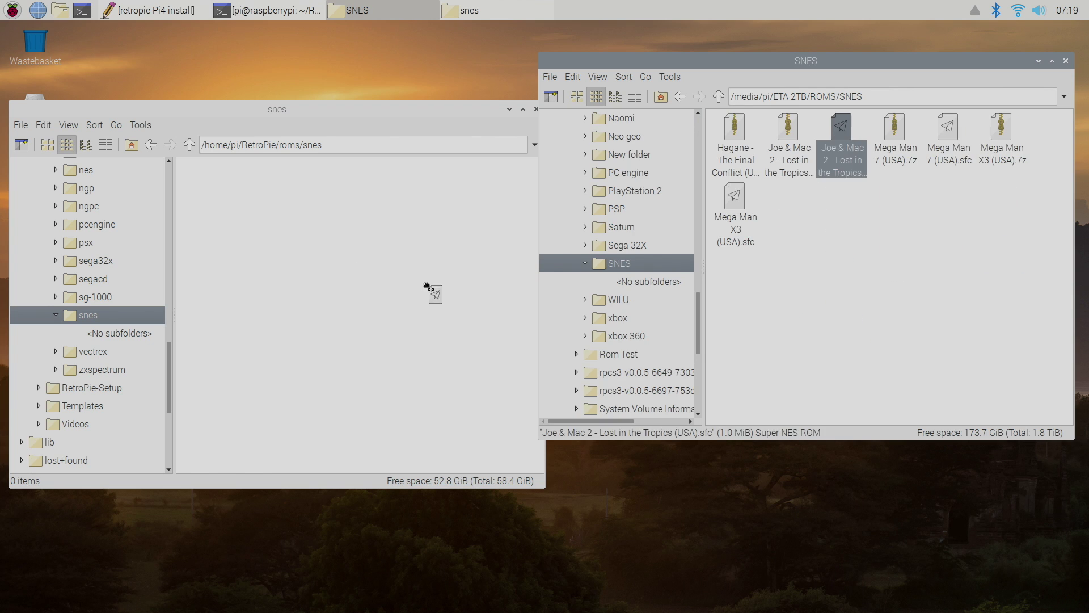
left_click_drag(947, 133, 380, 271)
left_click_drag(735, 199, 256, 162)
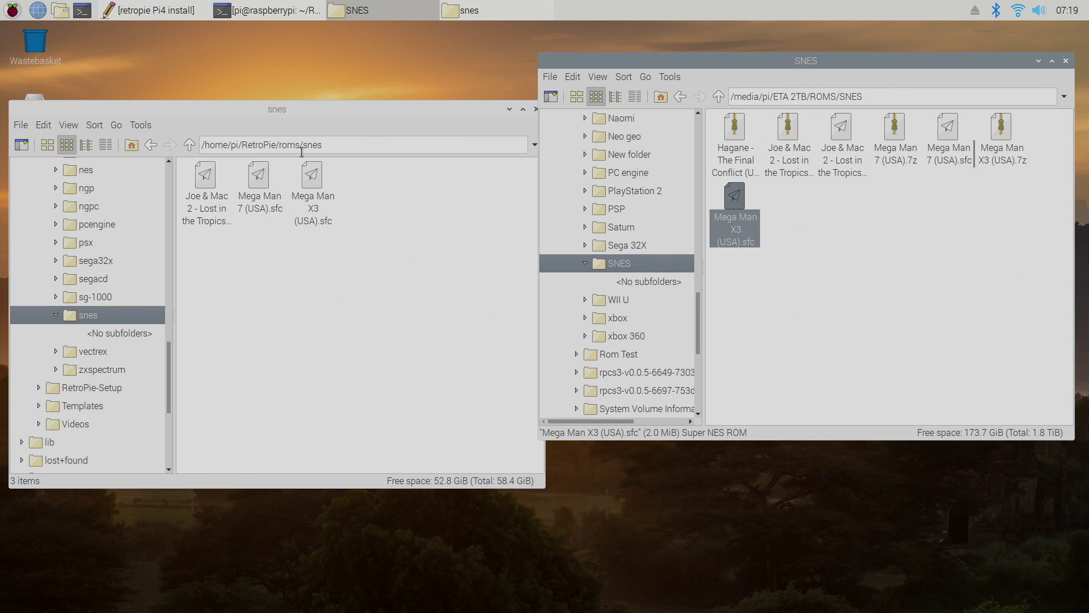
Copy the two Bloody Roar II files into the psx folder
left_click(150, 145)
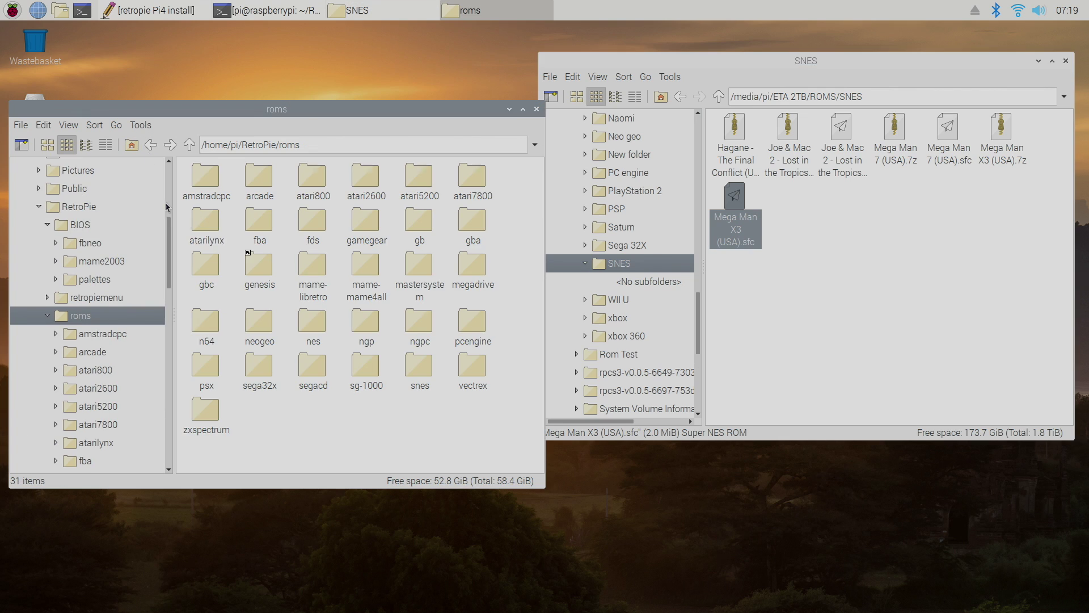
left_click(685, 95)
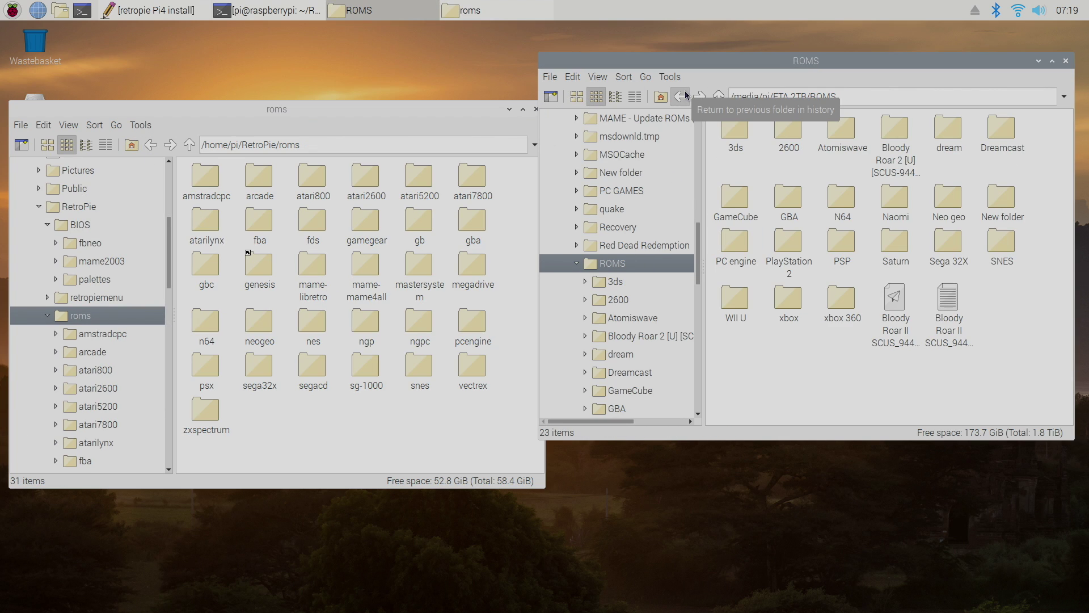
left_click(895, 298)
left_click(947, 297, "shift")
left_click_drag(948, 297, 210, 374)
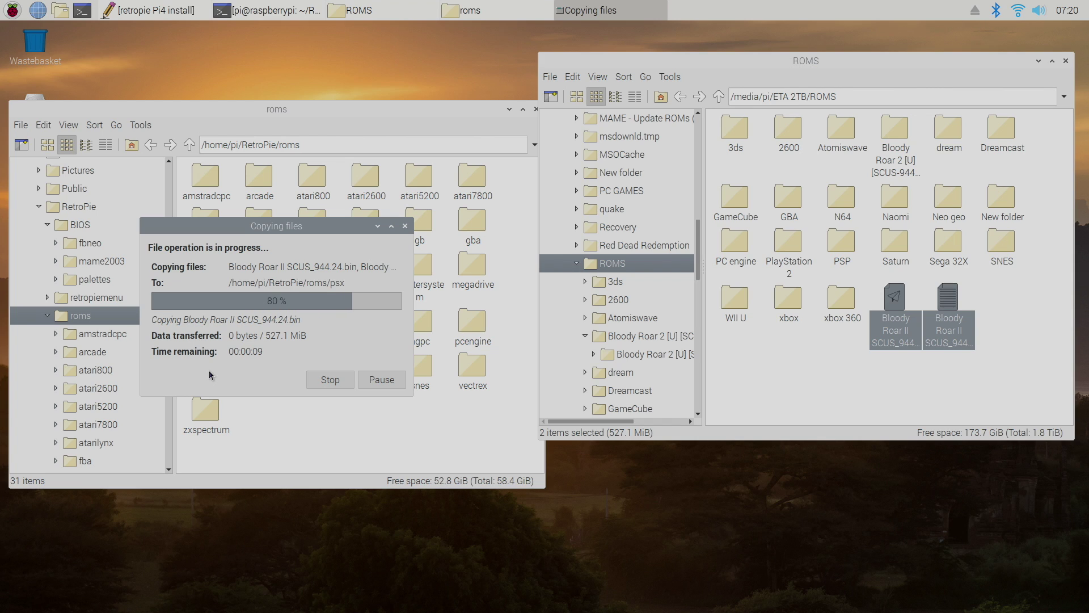
Copy the five PC Engine games from the drive into pcengine
double_click(735, 244)
key("ctrl+v")
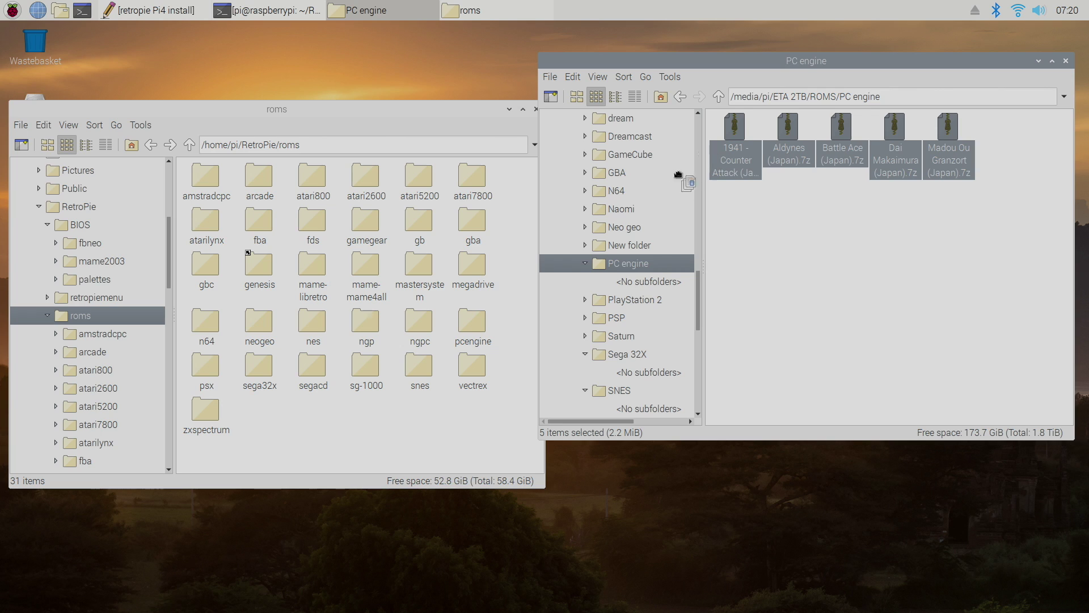
left_click_drag(678, 175, 477, 331)
Copy the four GBA .7z archives into gba and close the drive window
left_click(680, 97)
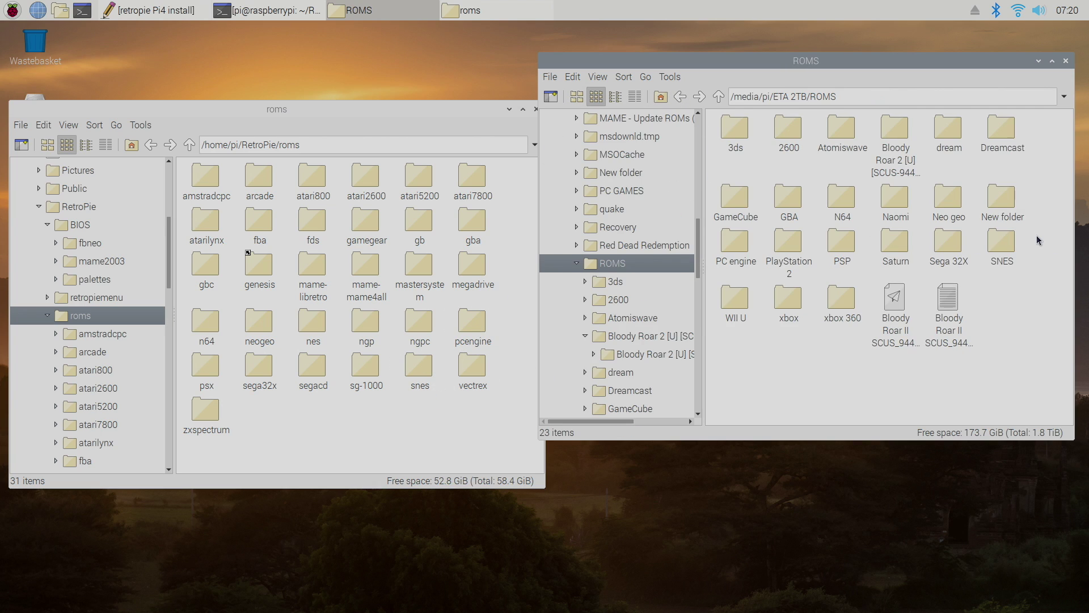
double_click(788, 201)
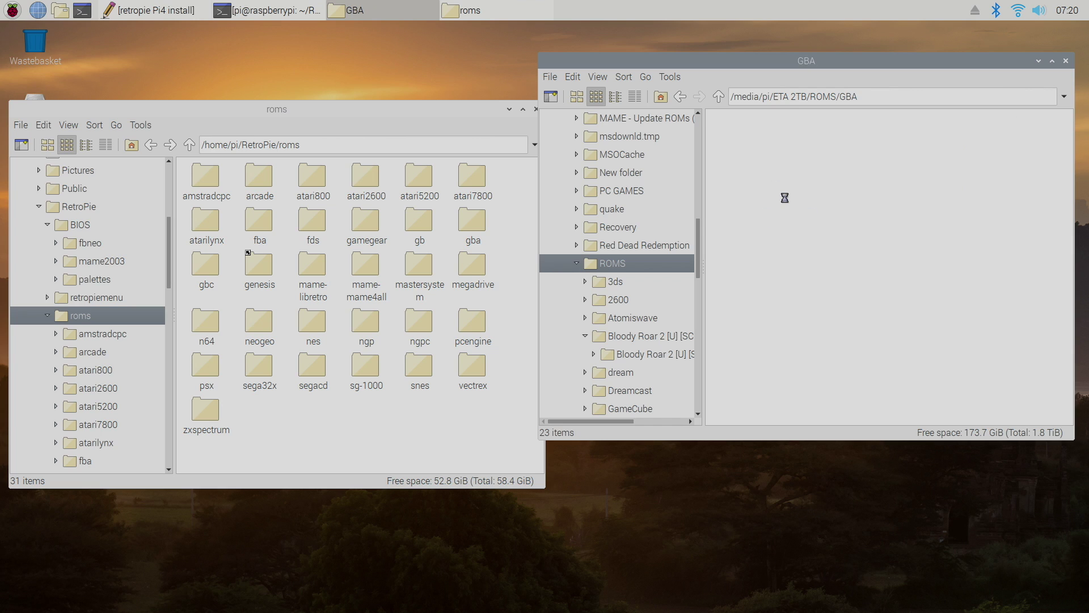
left_click_drag(1008, 295, 721, 227)
left_click_drag(735, 198, 477, 239)
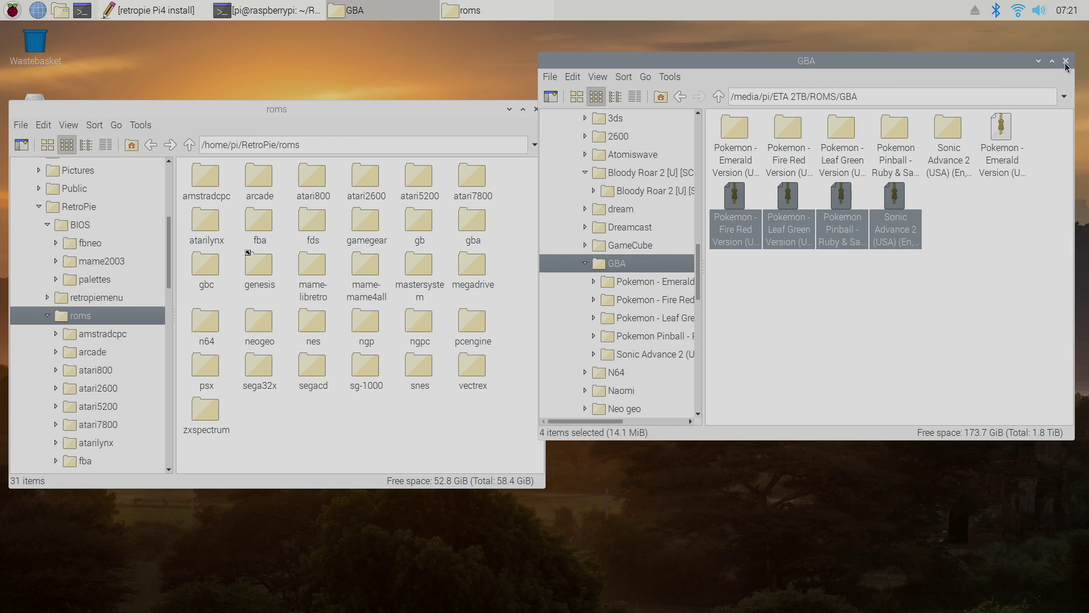
key("ctrl+w")
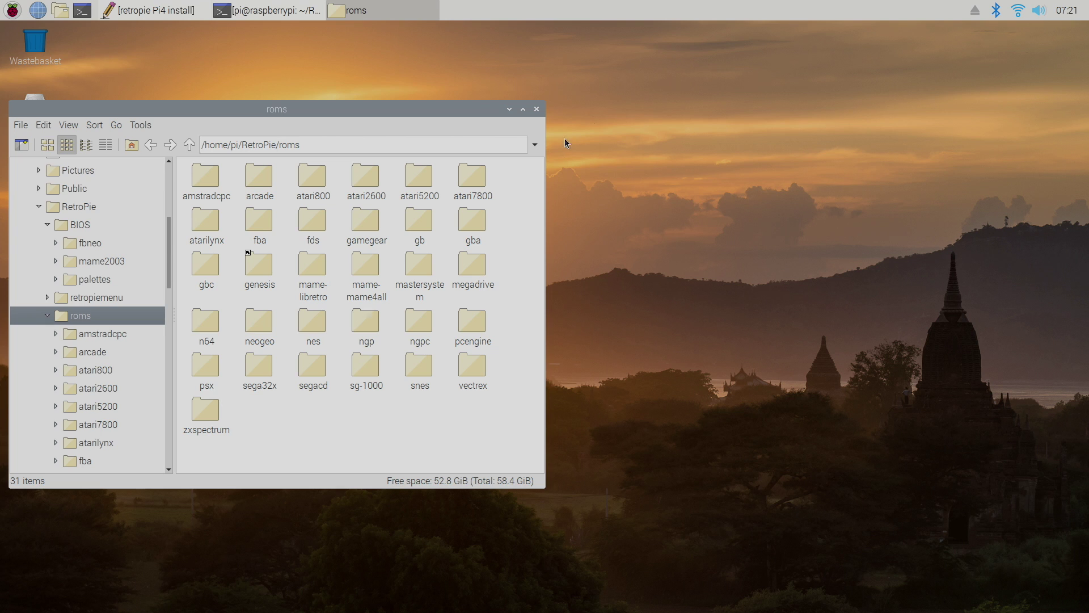
Close the roms window and relaunch EmulationStation with the emulationstation command
left_click(536, 109)
left_click(272, 11)
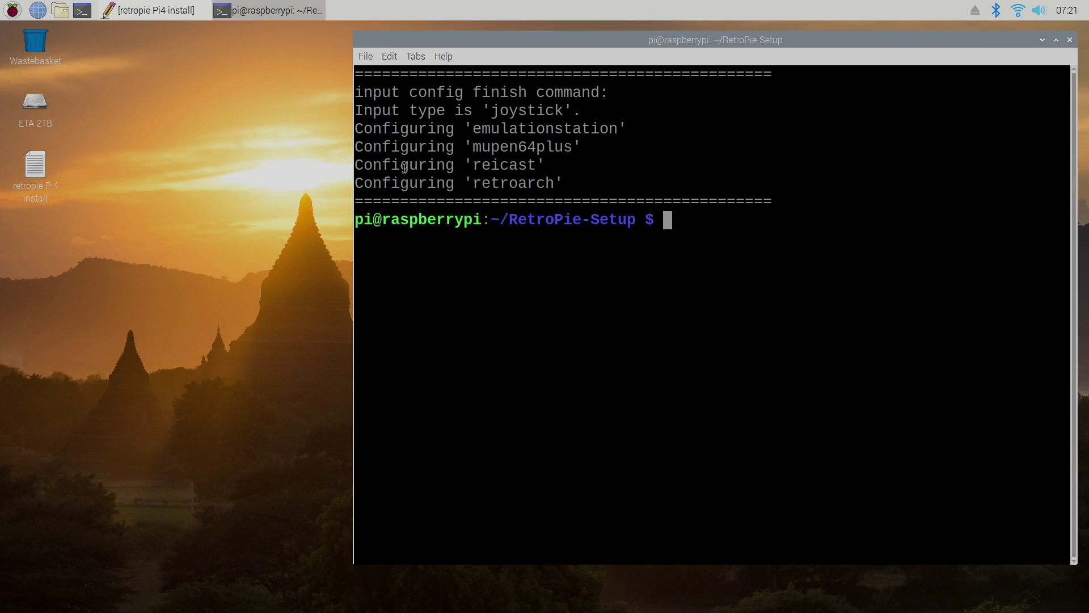
type("emulationstation")
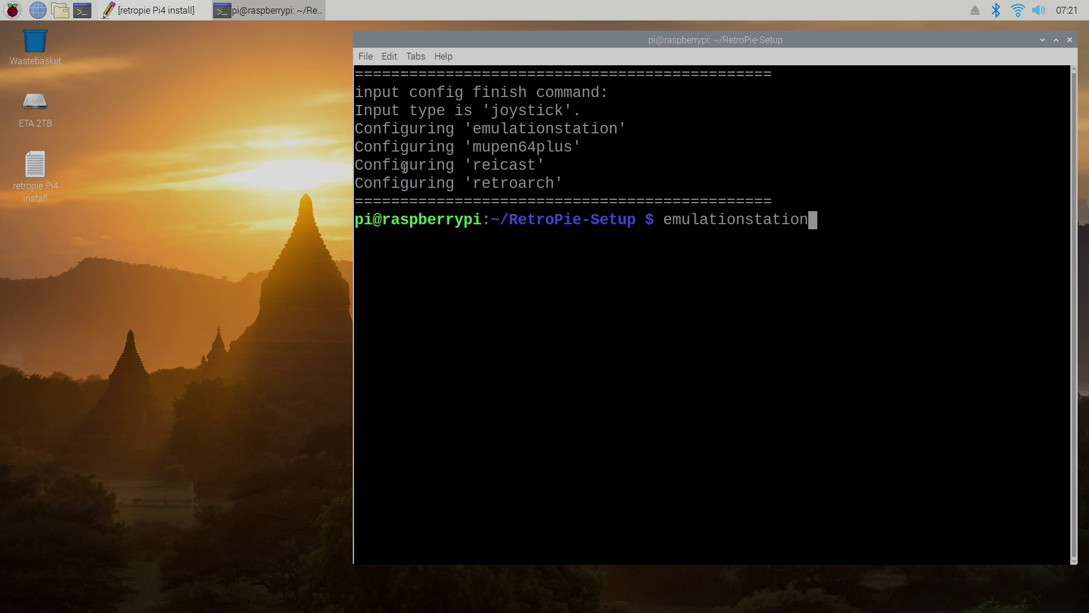
key("Return")
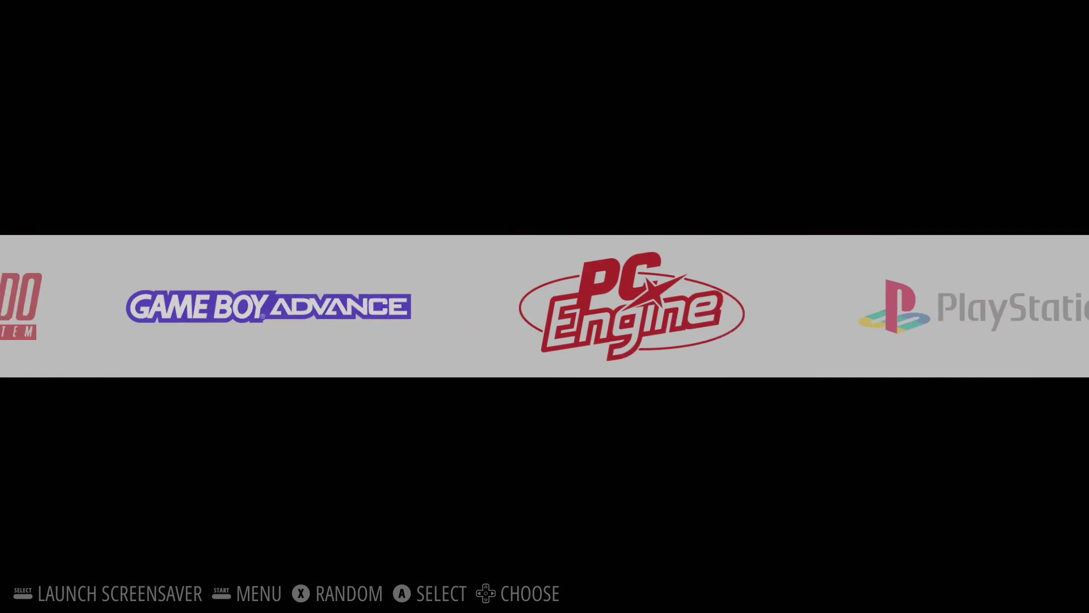
key("Right")
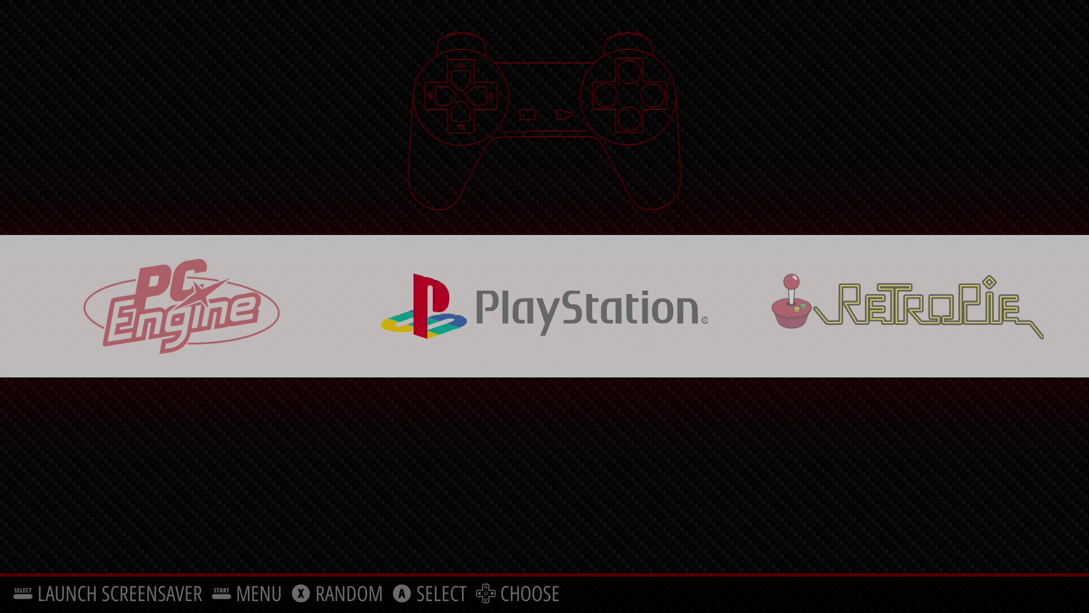
Browse the new PlayStation, PC Engine and Game Boy Advance systems and the main menu
key("Left")
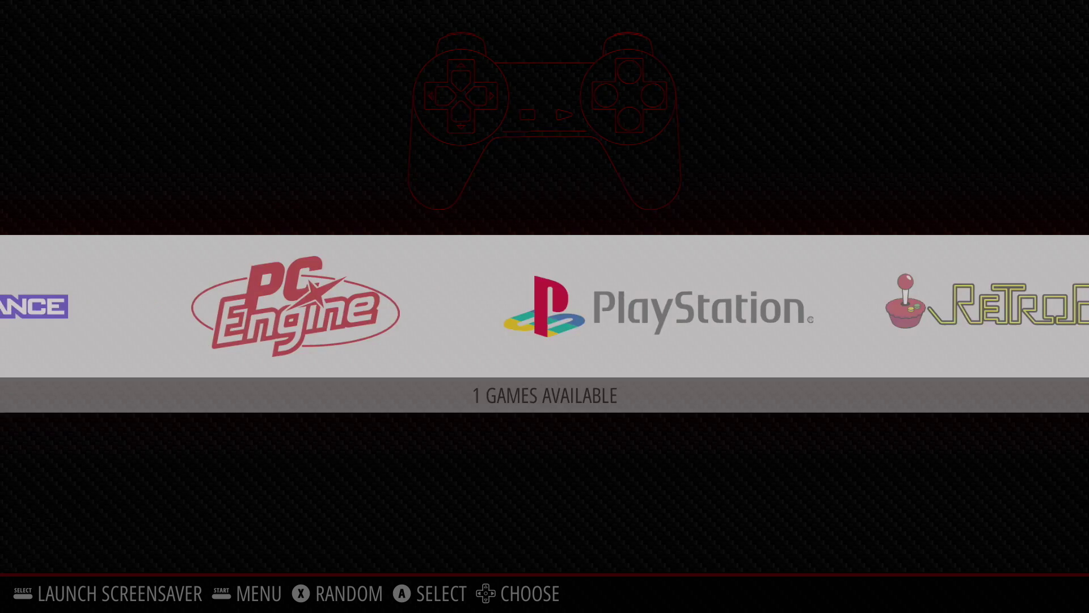
key("Left")
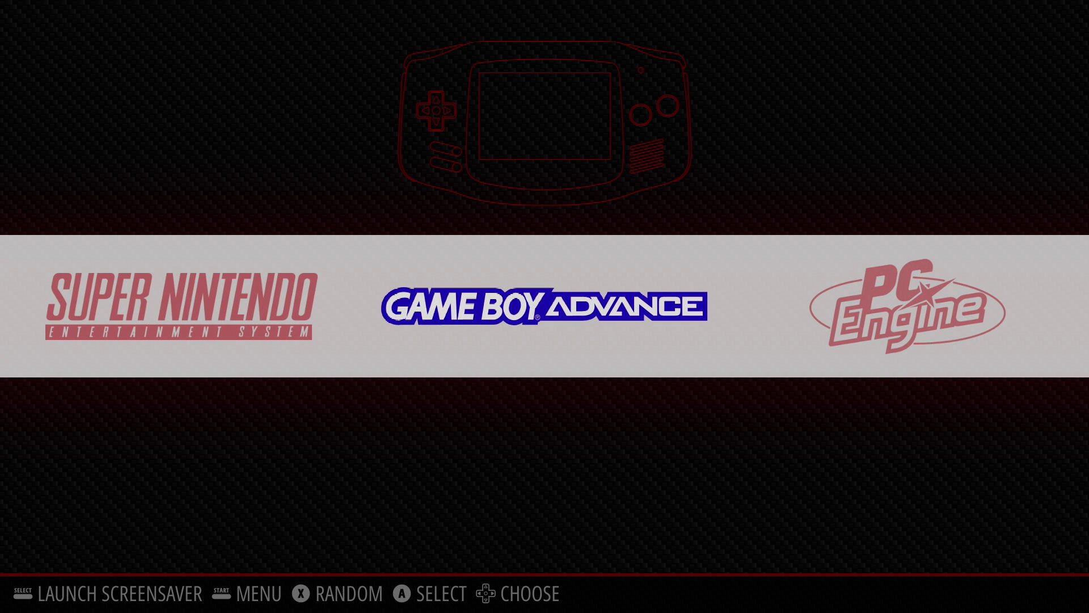
key("Return")
key("Down")
key("Down")
key("Down")
key("Down")
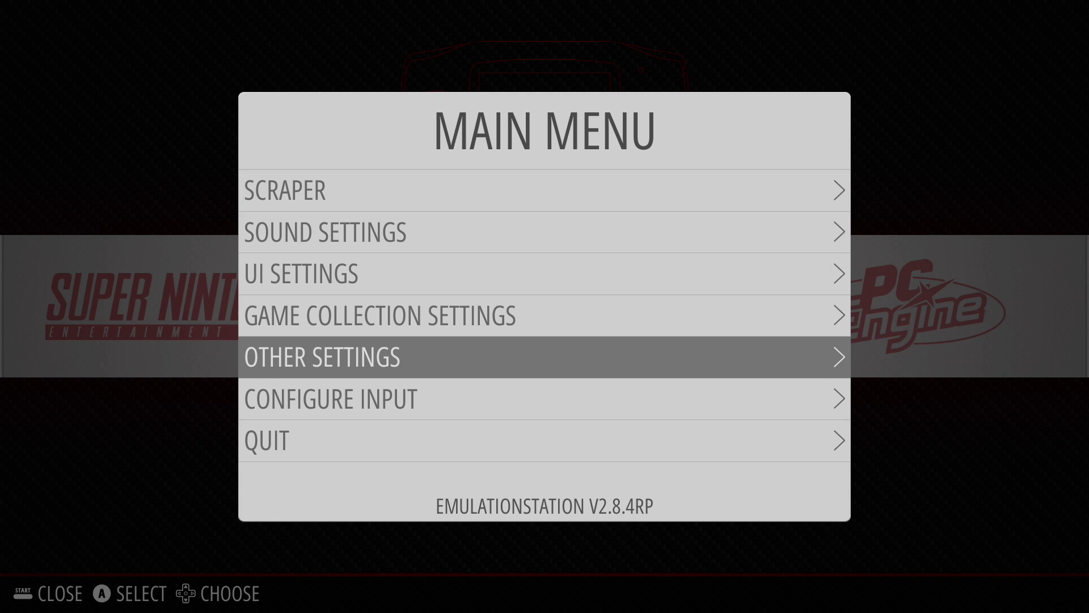
key("Up")
key("Up")
key("Up")
key("Up")
key("Escape")
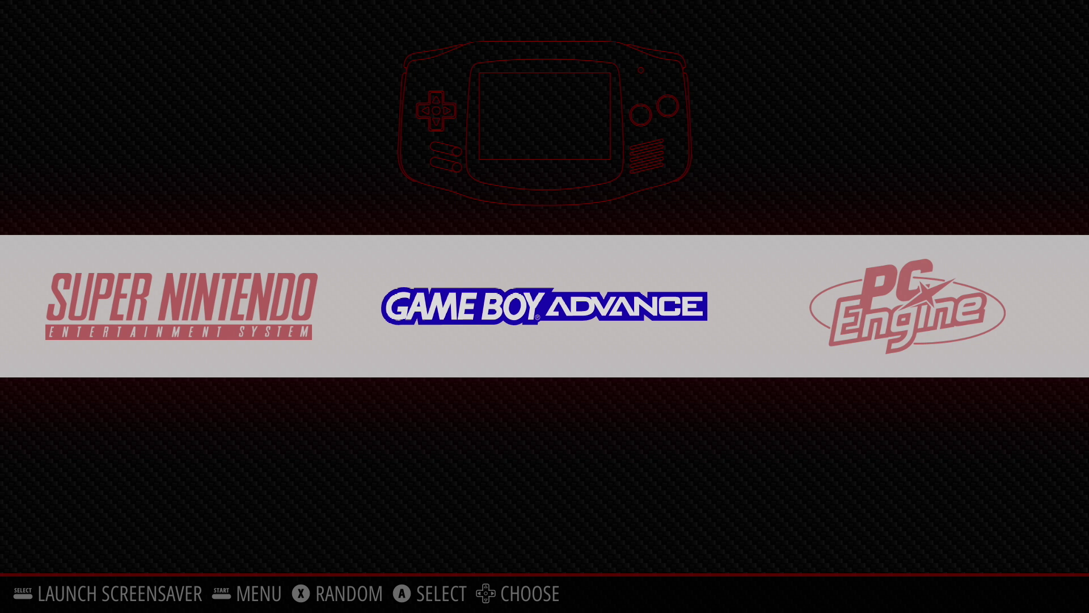
Set the scraper source to ScreenScraper and open the Scrape Now settings
key("Return")
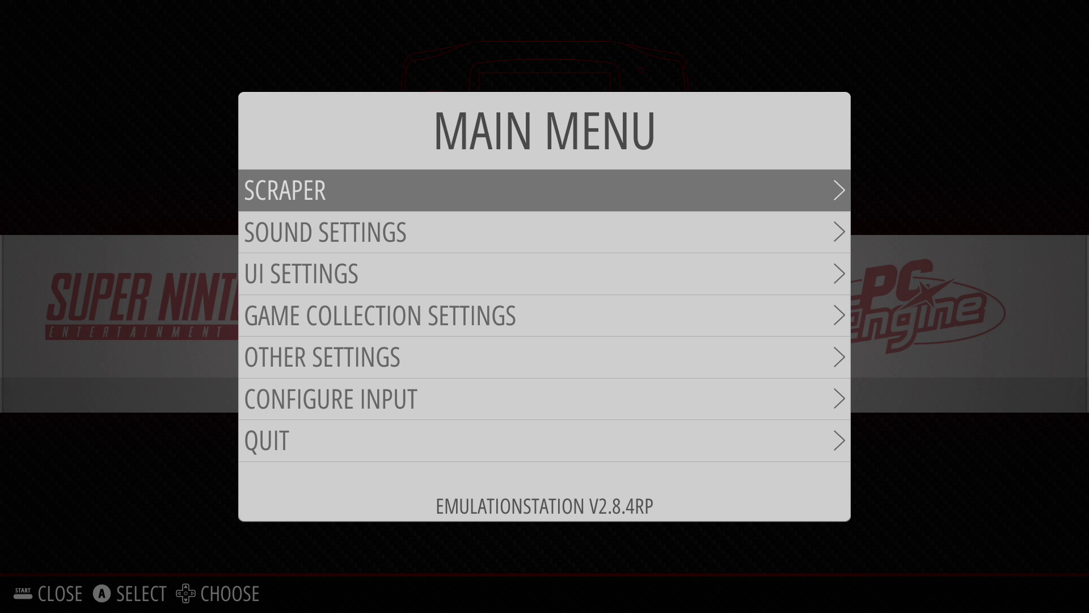
key("Return")
key("Right")
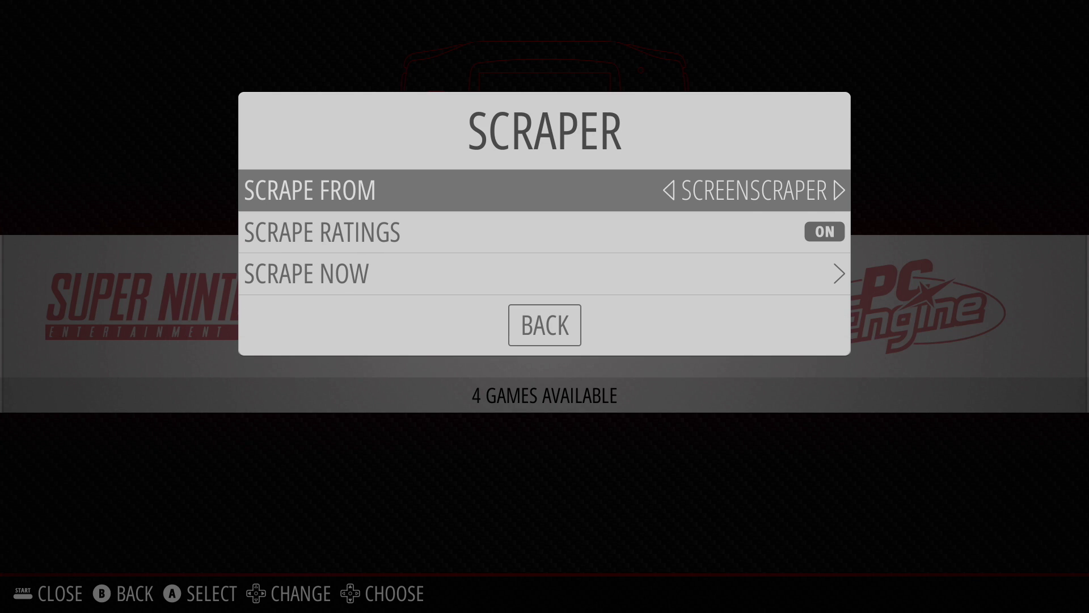
key("Down")
key("Down")
key("Return")
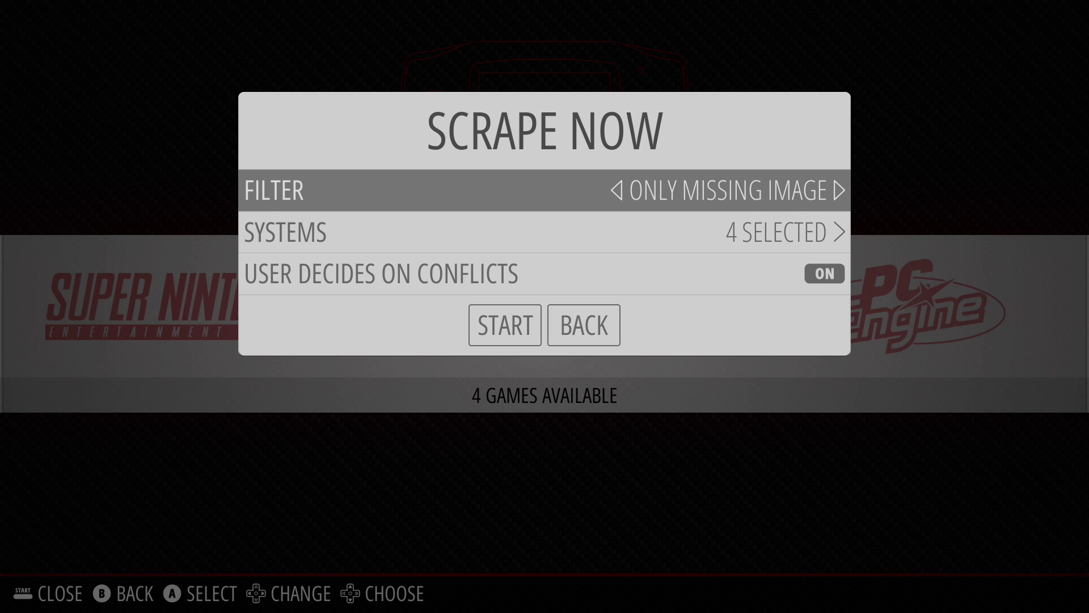
Untick Game Boy Advance, PC Engine and PlayStation so only Super Nintendo is scraped
key("Down")
key("Return")
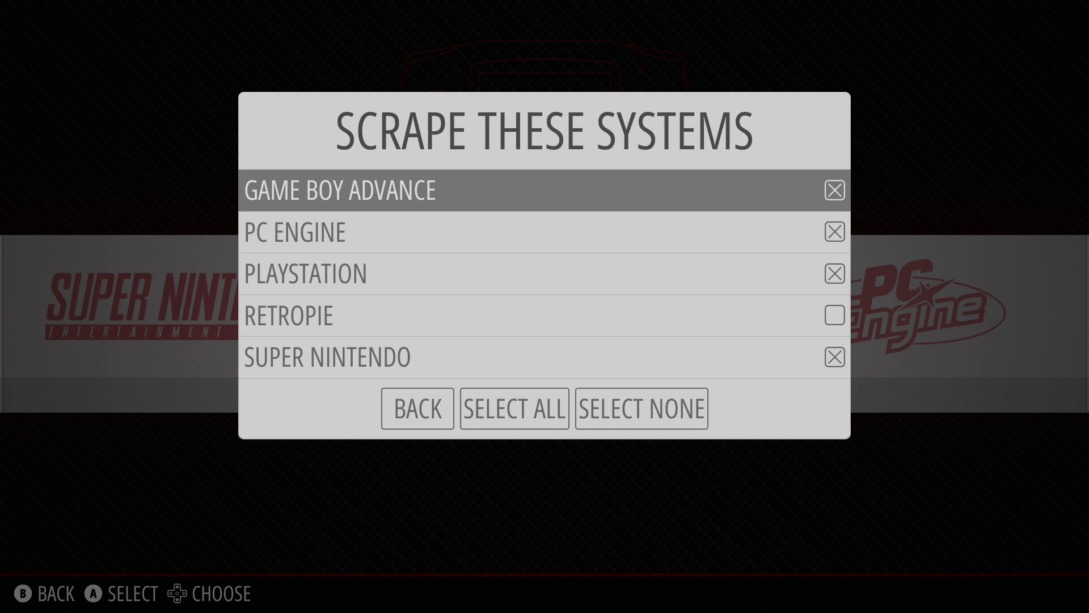
key("Return")
key("Return")
key("Return")
key("Down")
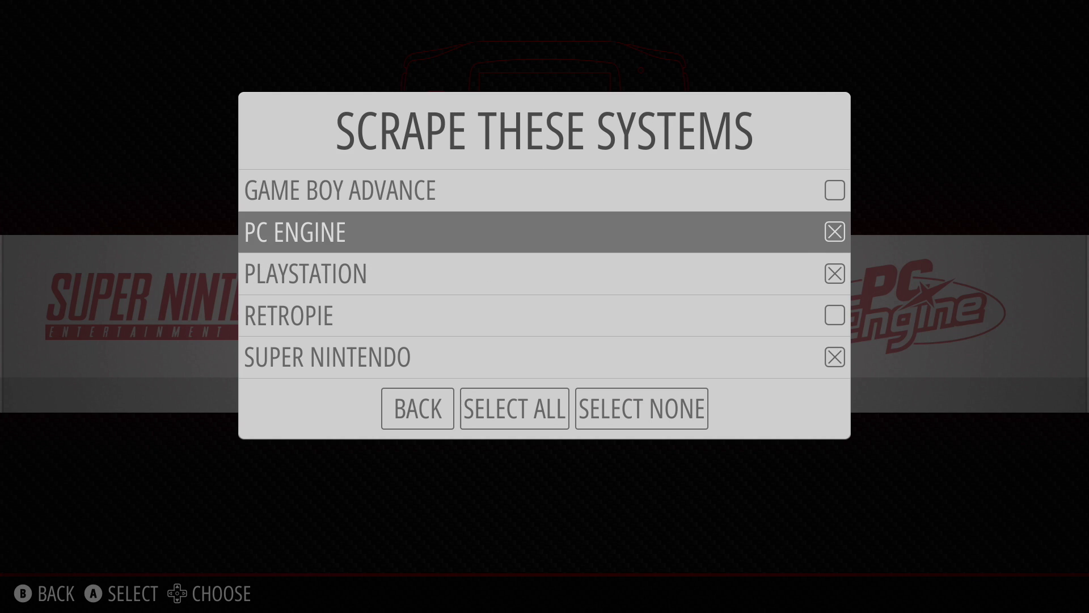
key("Return")
key("Down")
key("Return")
key("Down")
key("Down")
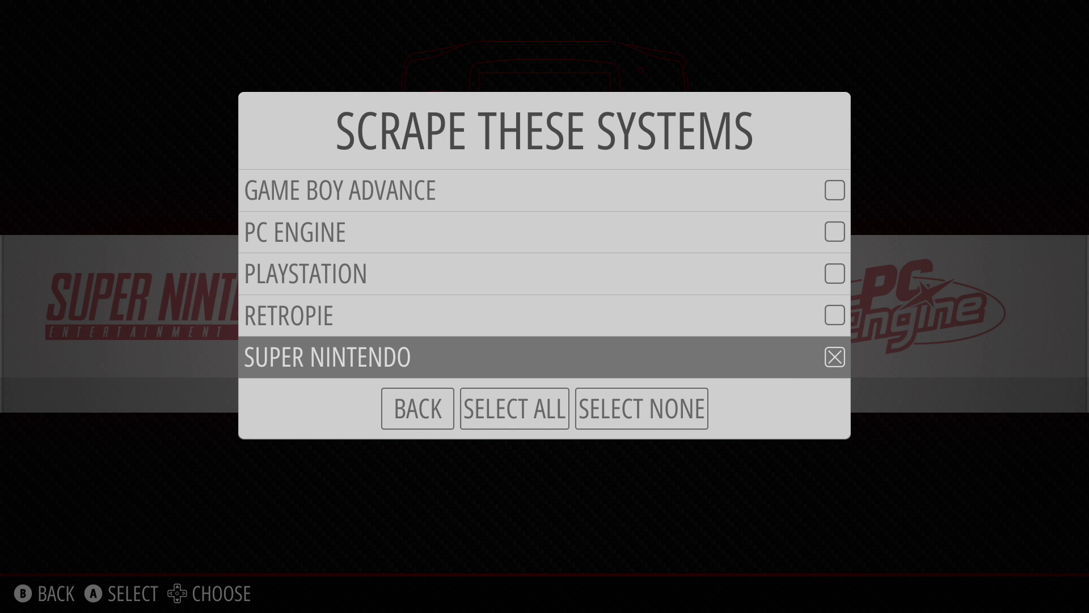
key("Down")
key("Return")
key("Down")
key("Down")
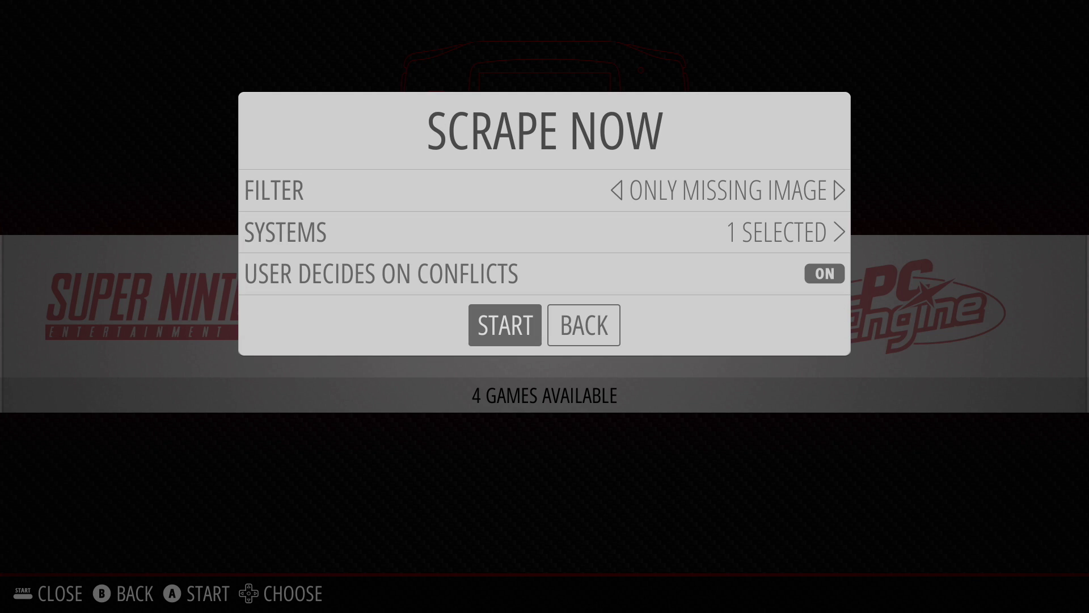
key("Return")
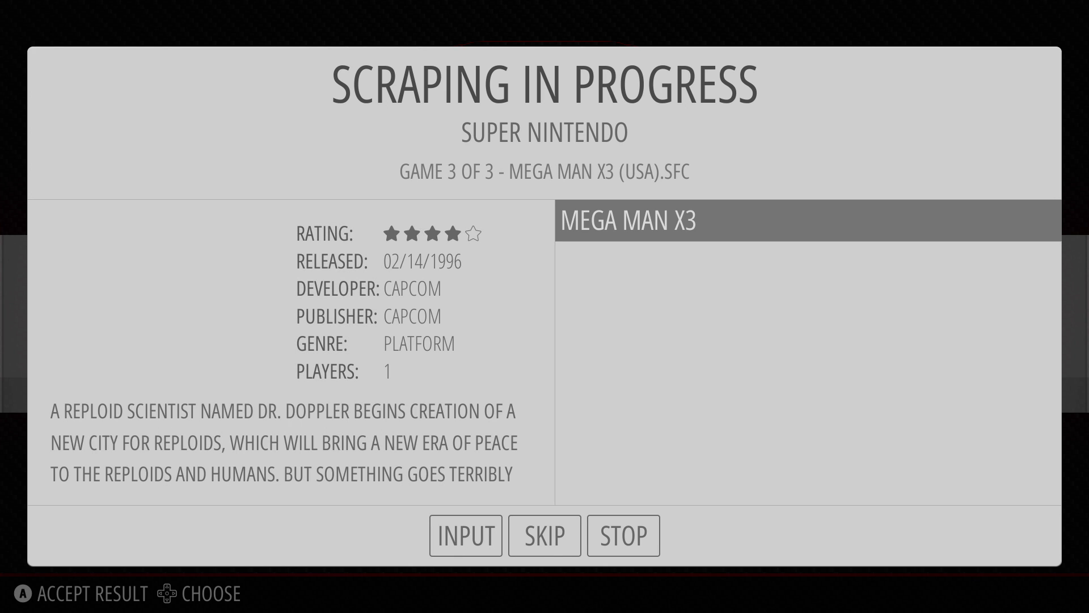
Accept the last scrape result and open the Super Nintendo list on Joe & Mac 2
key("Return")
key("Down")
key("Down")
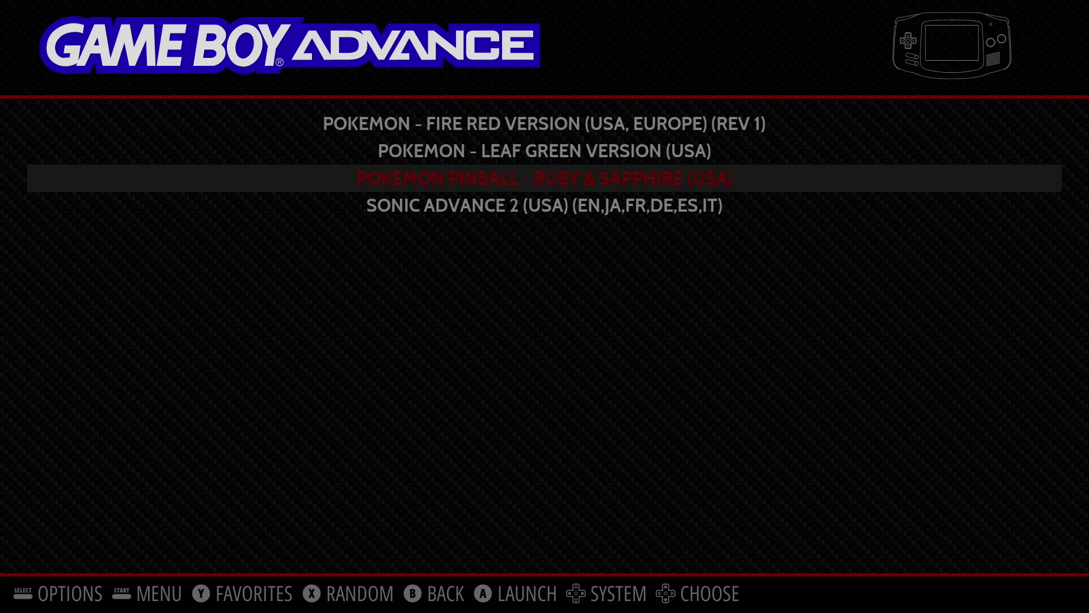
key("BackSpace")
key("Left")
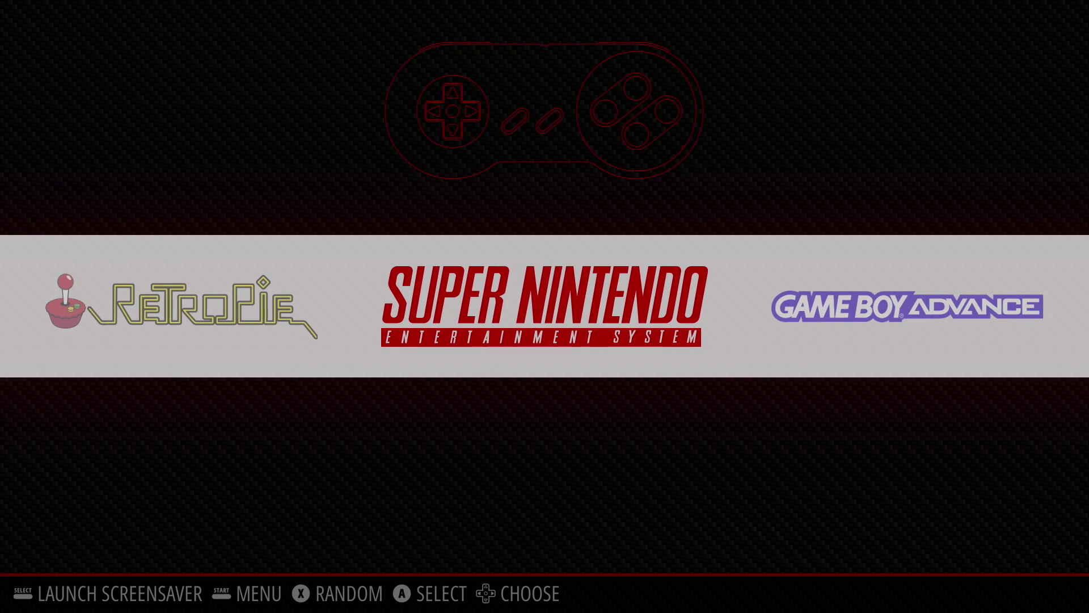
key("Return")
key("Down")
key("Down")
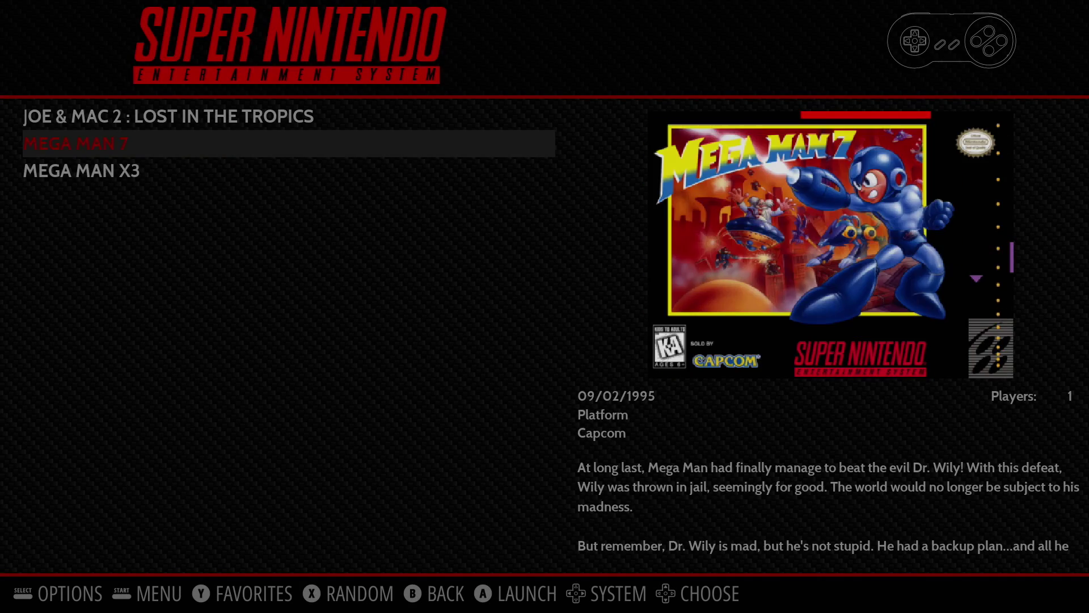
key("Up")
key("Up")
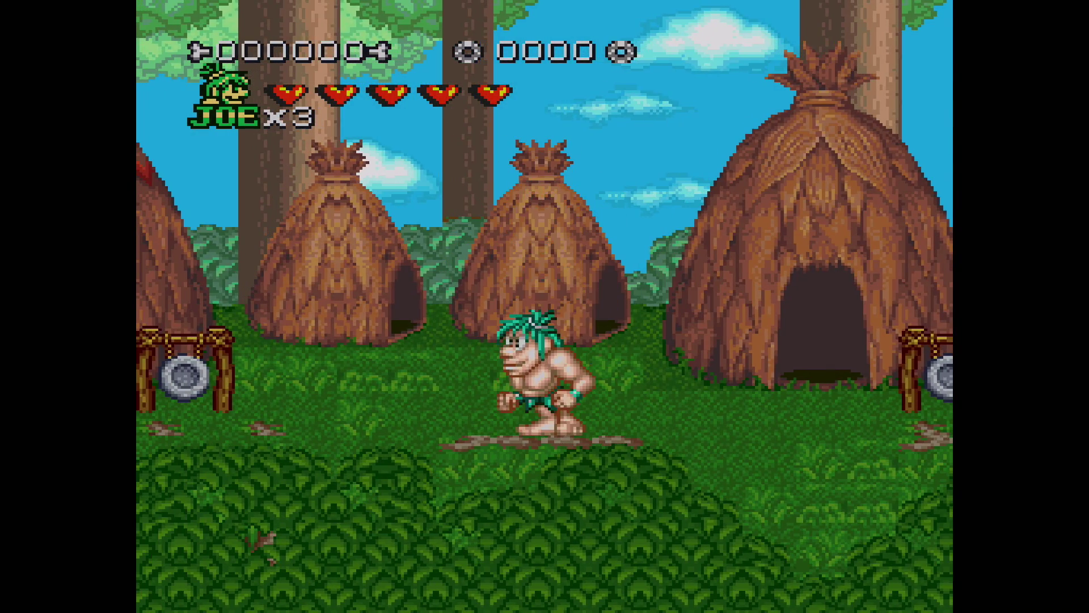
Play Joe & Mac 2 briefly, making Joe jump with Z, then exit to the carousel
key("z")
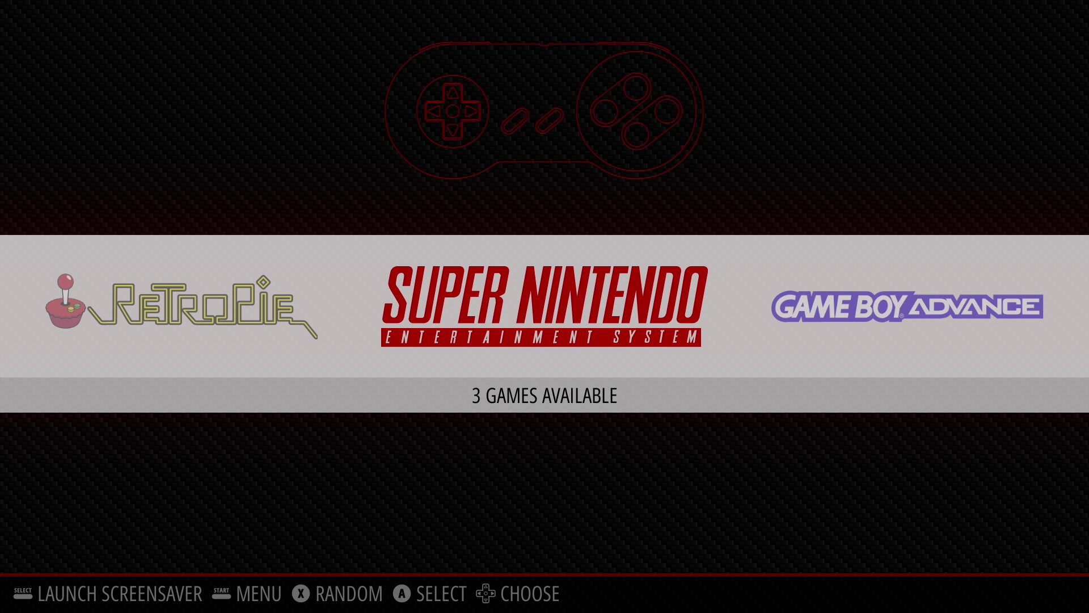
Quit EmulationStation from its main menu's quit options
key("Return")
key("Down")
key("Down")
key("Down")
key("Down")
key("Down")
key("Down")
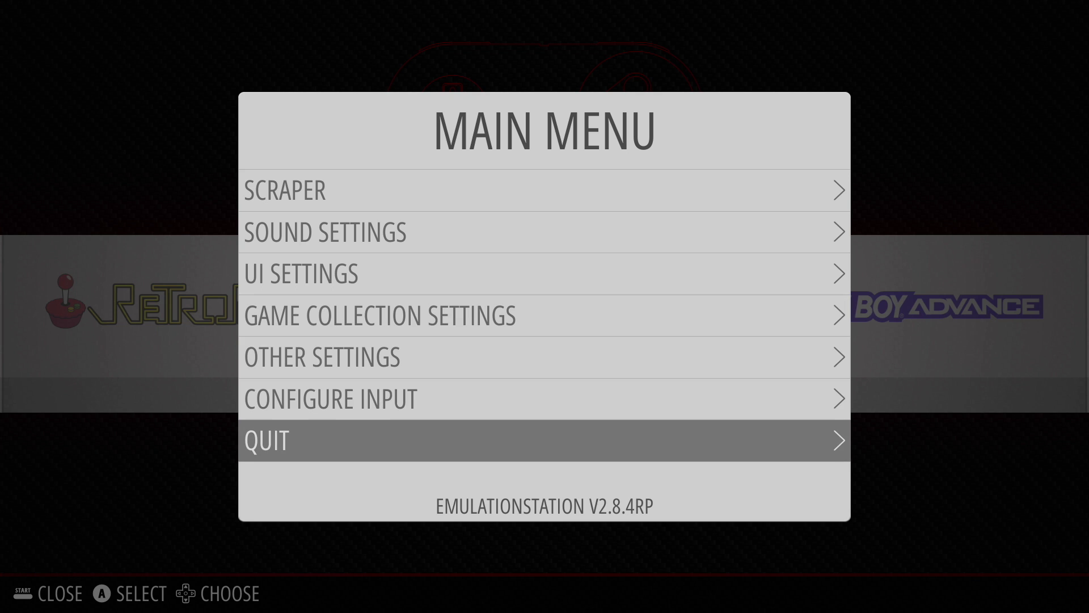
key("Return")
key("Down")
key("Return")
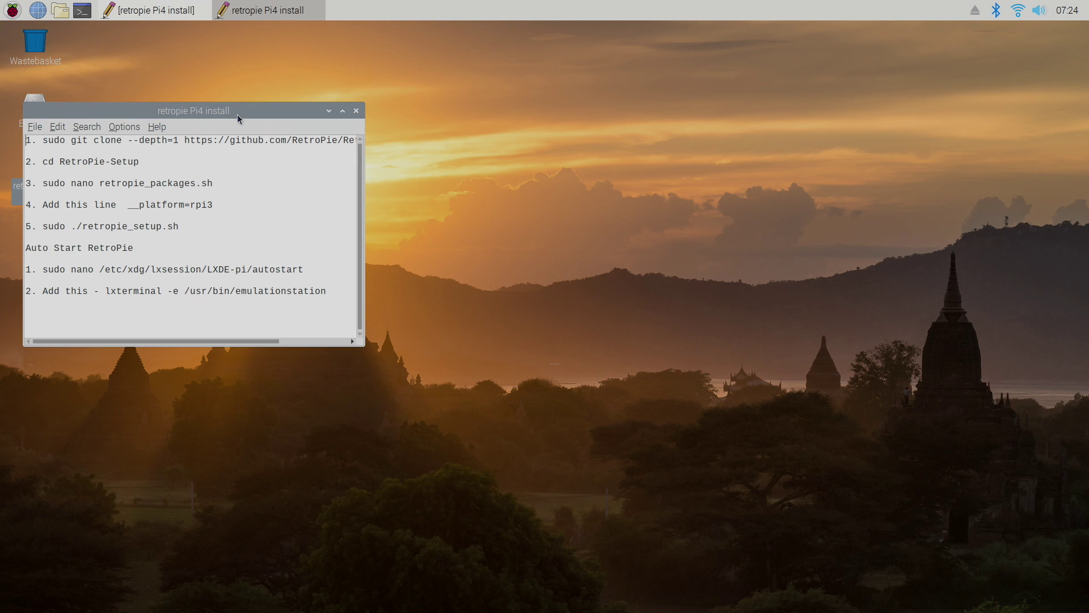
In a new, enlarged terminal, run the copied sudo nano command to edit the LXDE-pi autostart file
key("ctrl+alt+t")
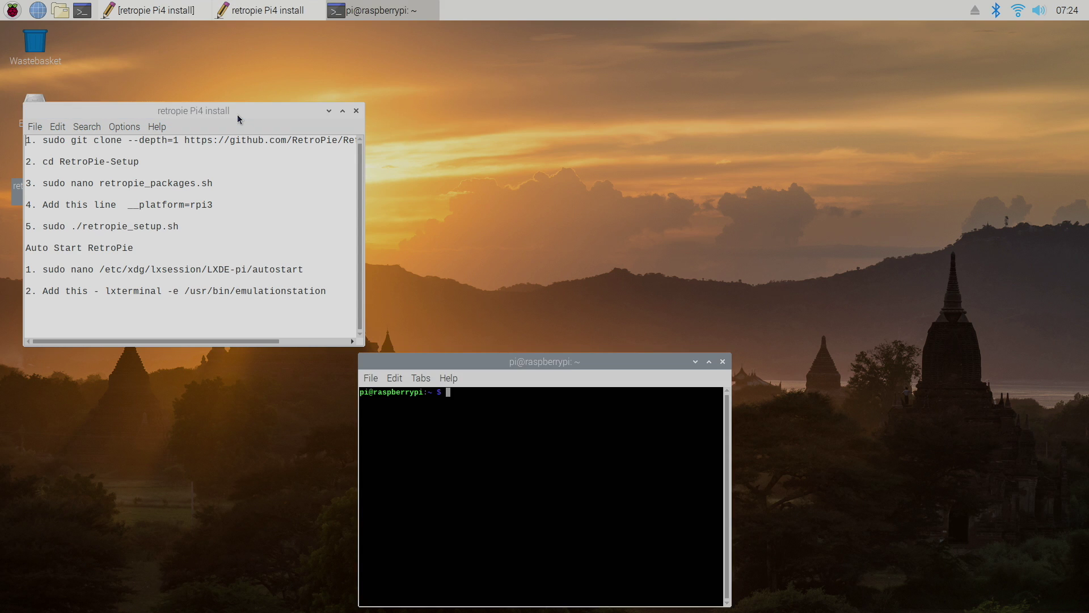
key("ctrl+shift+plus")
key("ctrl+shift+plus")
key("ctrl+shift+plus")
key("ctrl+shift+plus")
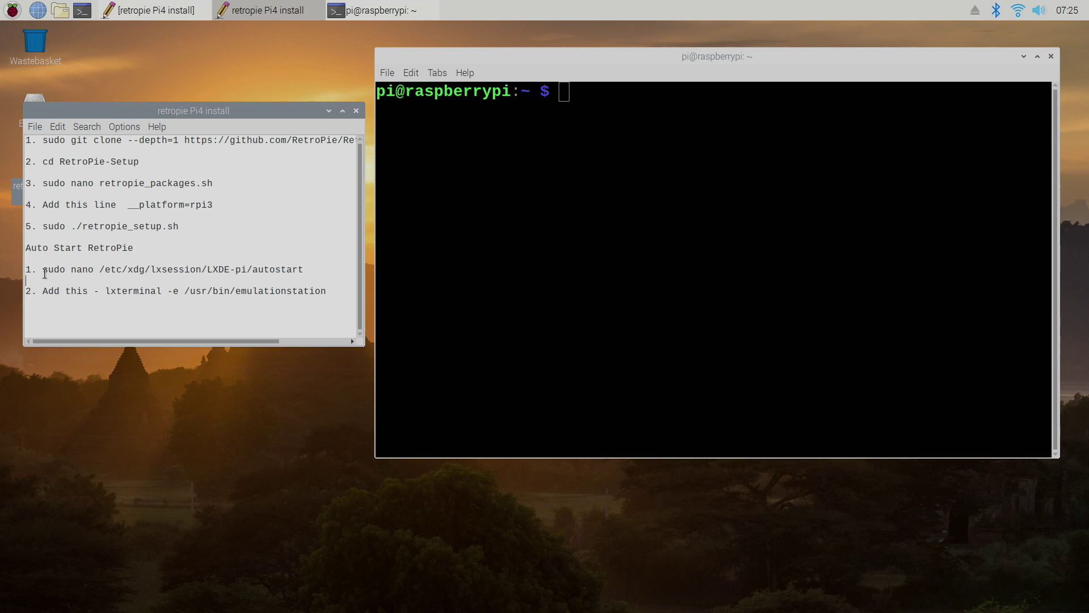
left_click_drag(43, 269, 304, 270)
right_click(274, 271)
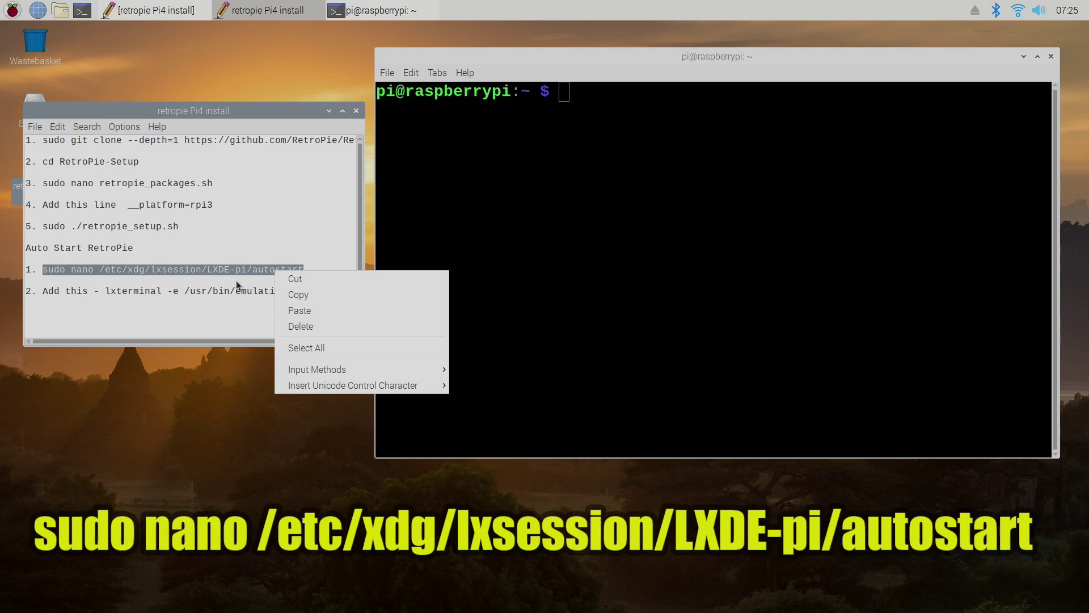
left_click(318, 298)
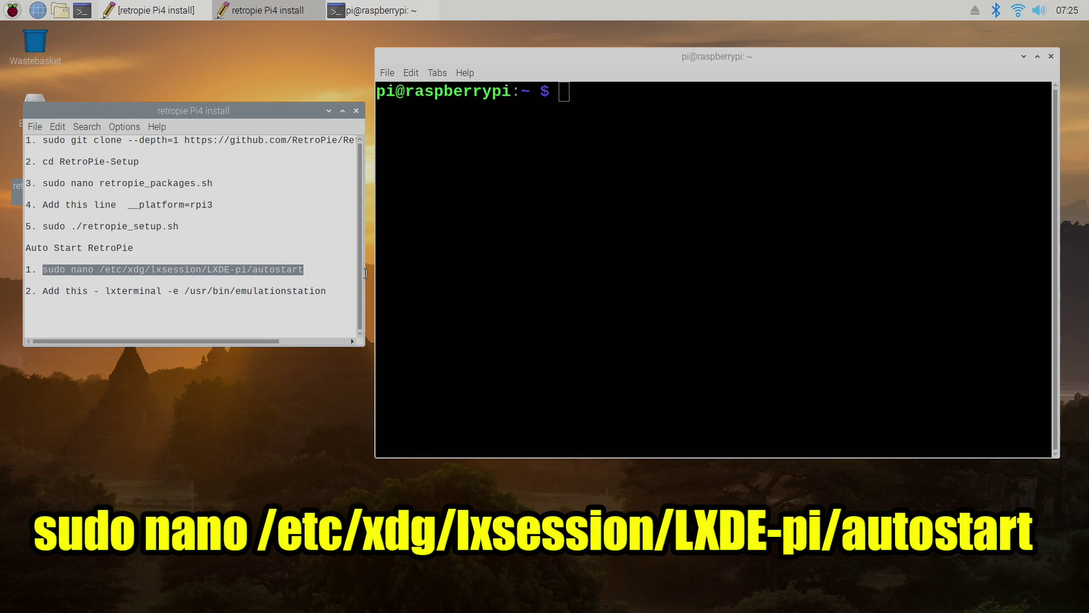
right_click(608, 110)
left_click(638, 178)
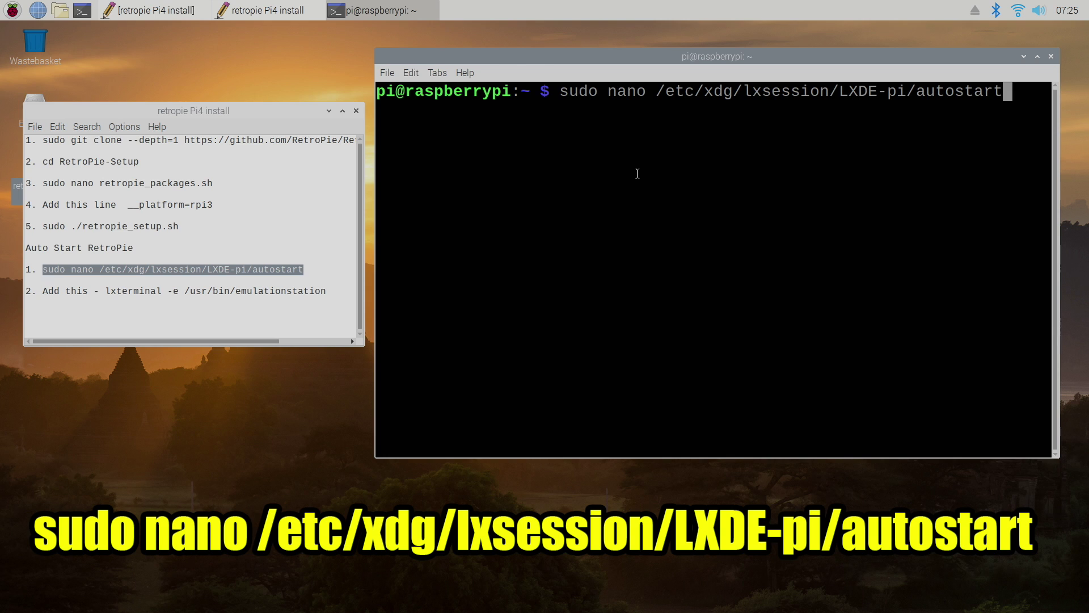
key("Return")
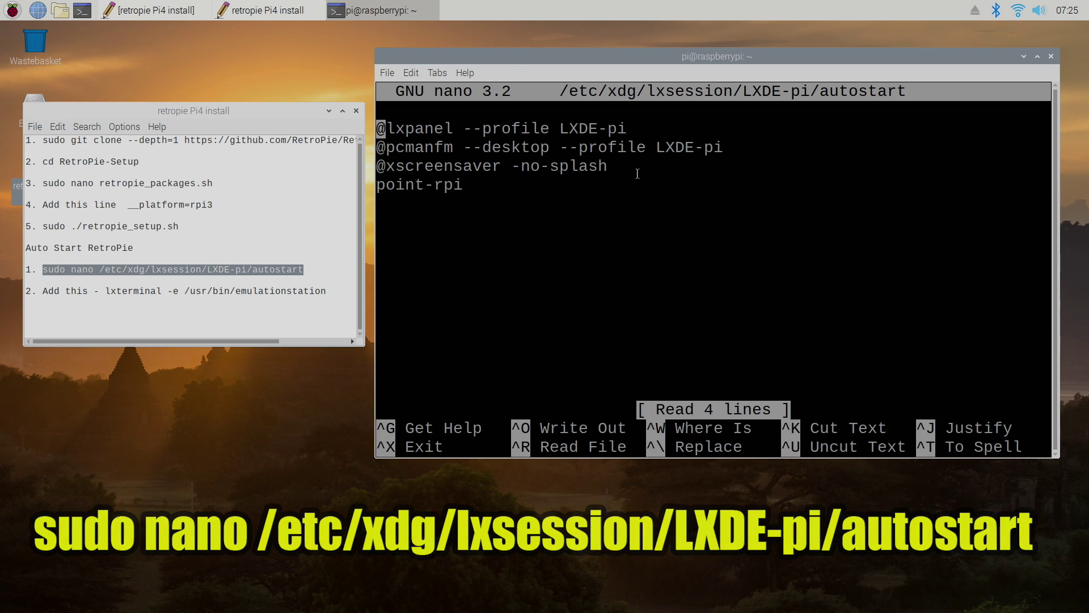
Add 'lxterminal -e /usr/bin/emulationstation' below the point-rpi line in the autostart file
key("Down")
key("Down")
key("Down")
key("Down")
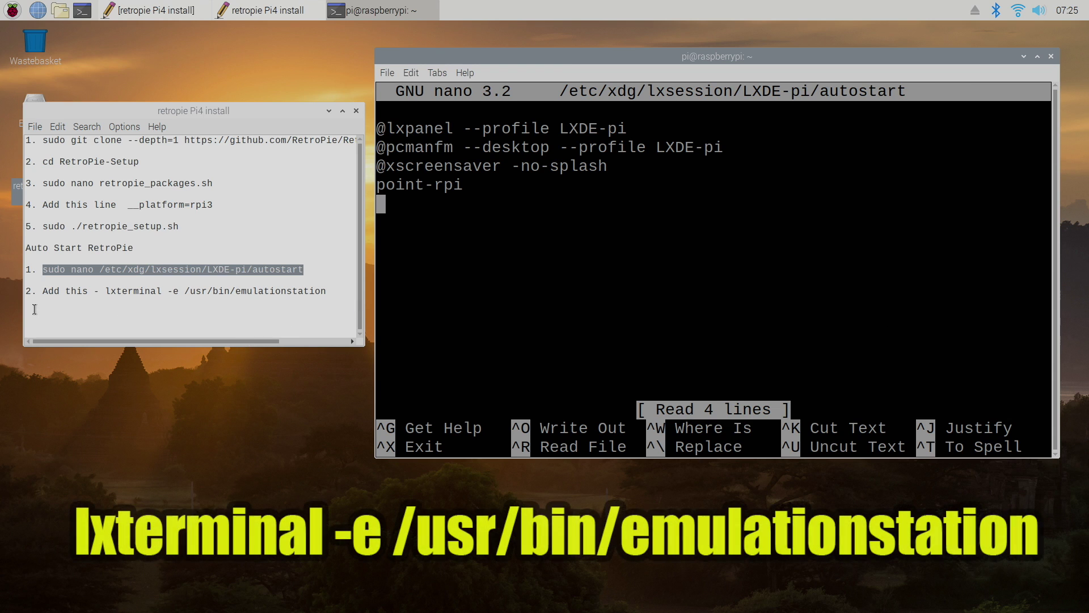
left_click_drag(106, 291, 318, 291)
right_click(318, 291)
left_click(346, 311)
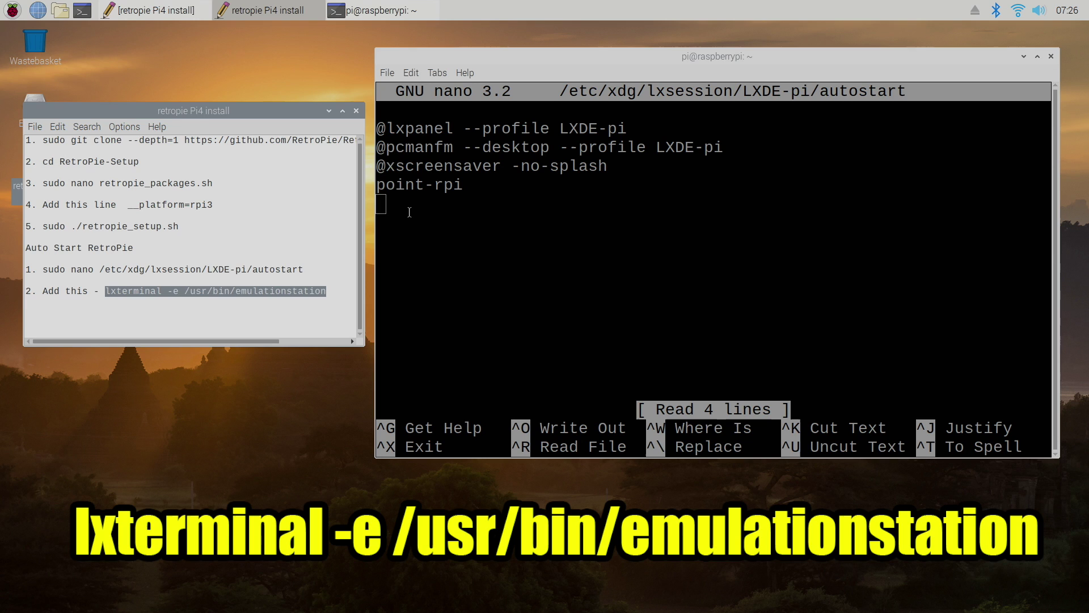
right_click(408, 212)
left_click(440, 271)
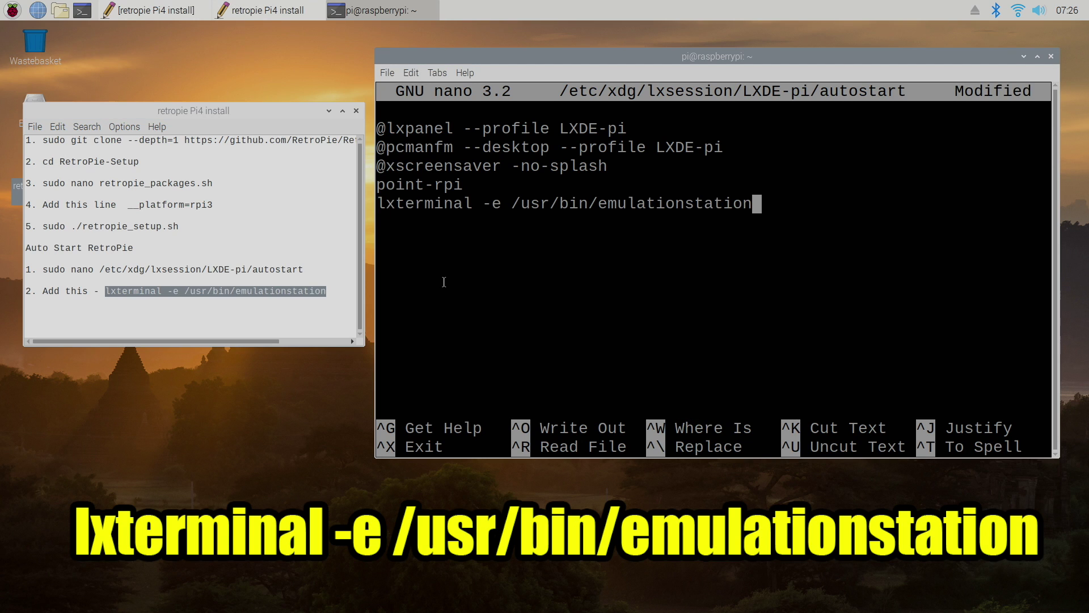
Save the autostart file under its existing name and exit nano
key("ctrl+x")
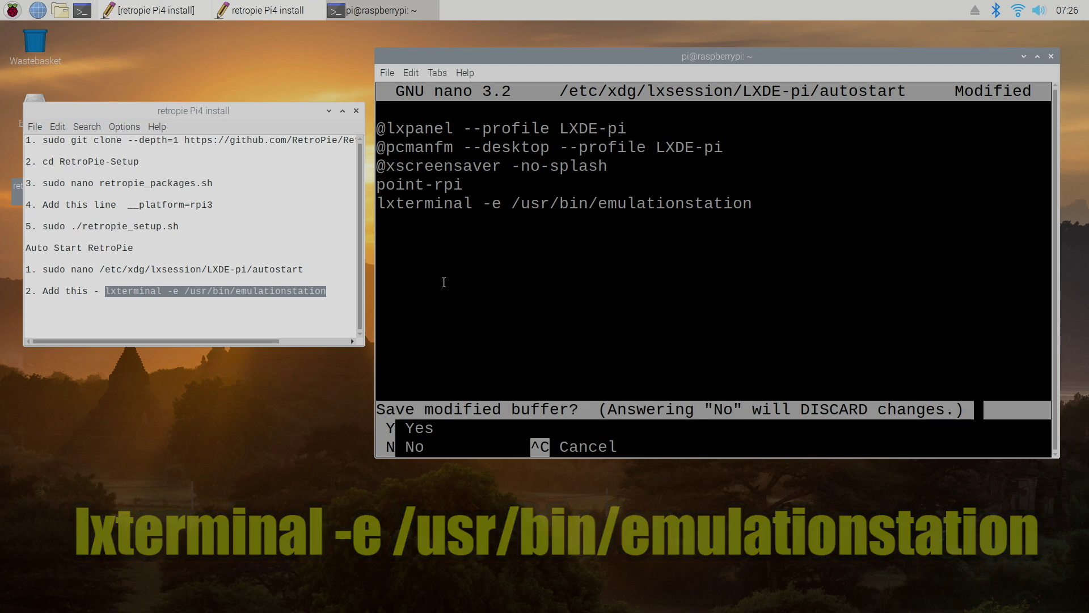
key("y")
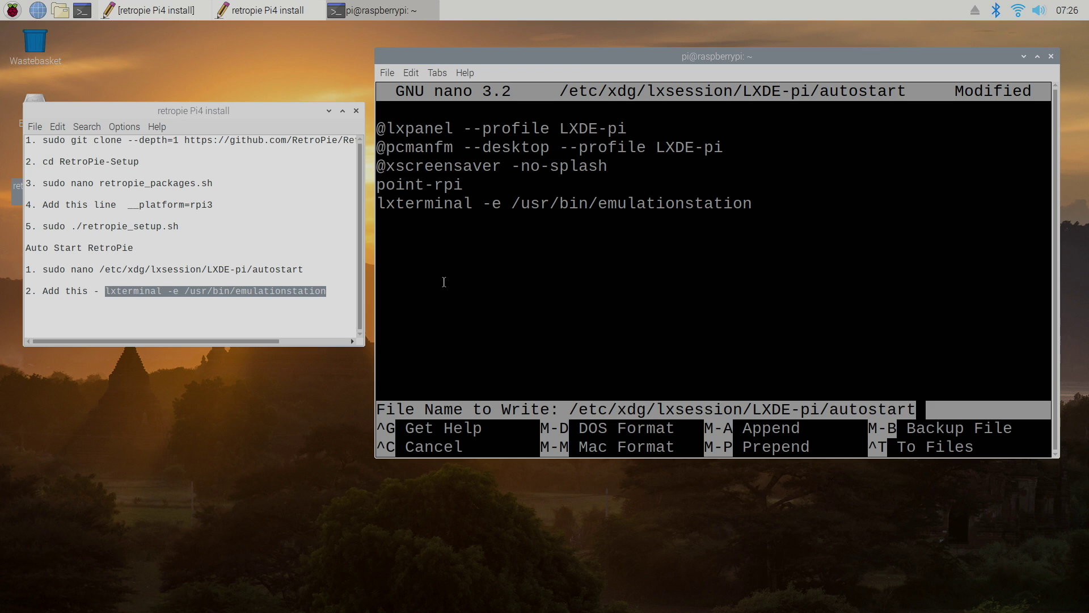
key("Return")
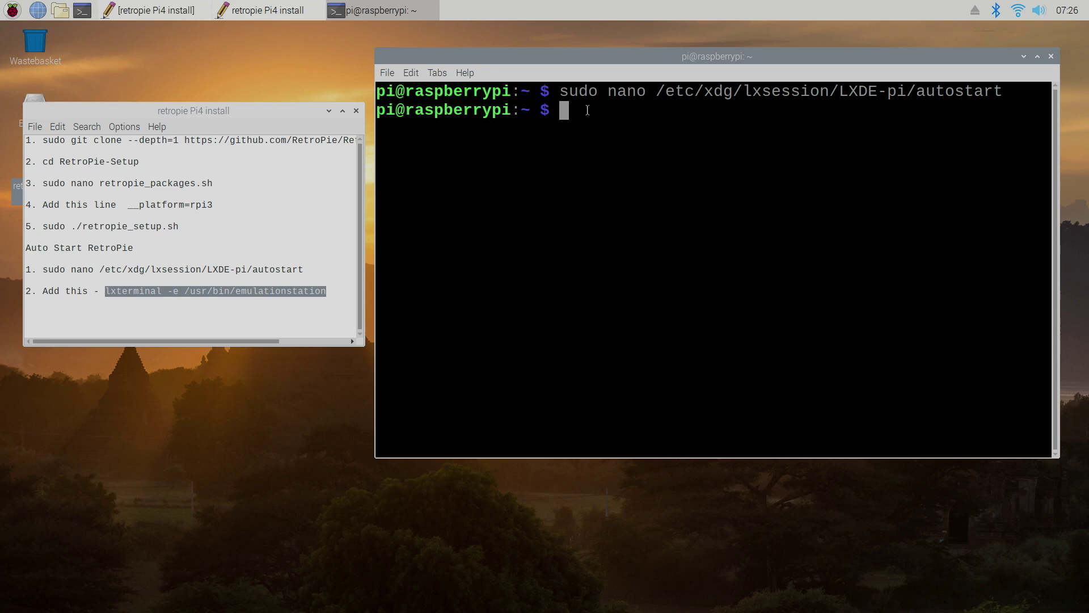
Open the Raspberry system menu to reboot the Pi
left_click(10, 13)
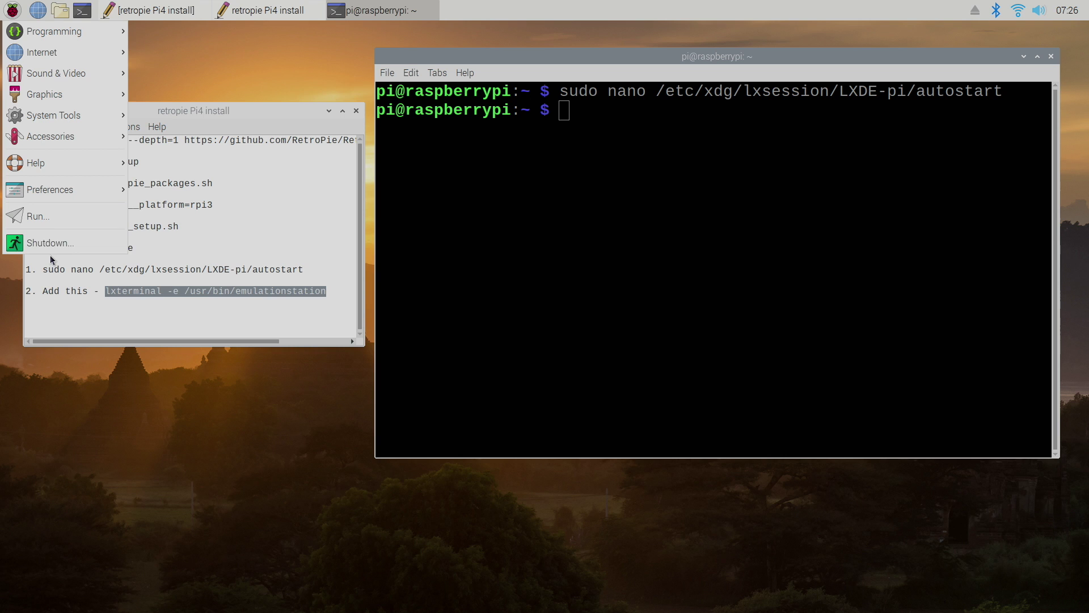